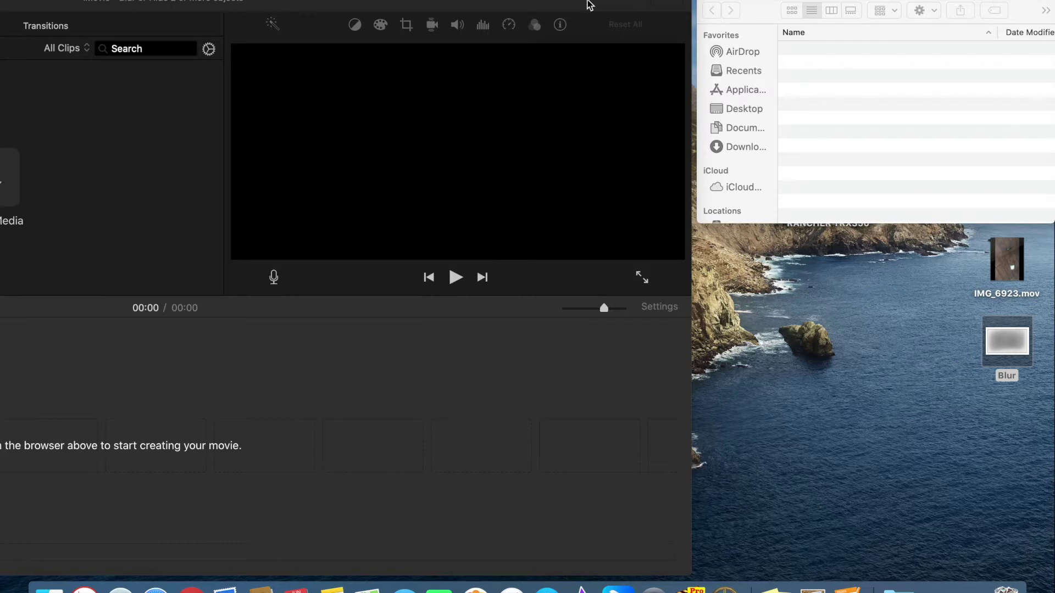
- Shift the iMovie window slightly right so it sits beside Finder and the desktop
drag(587, 5, 591, 6)
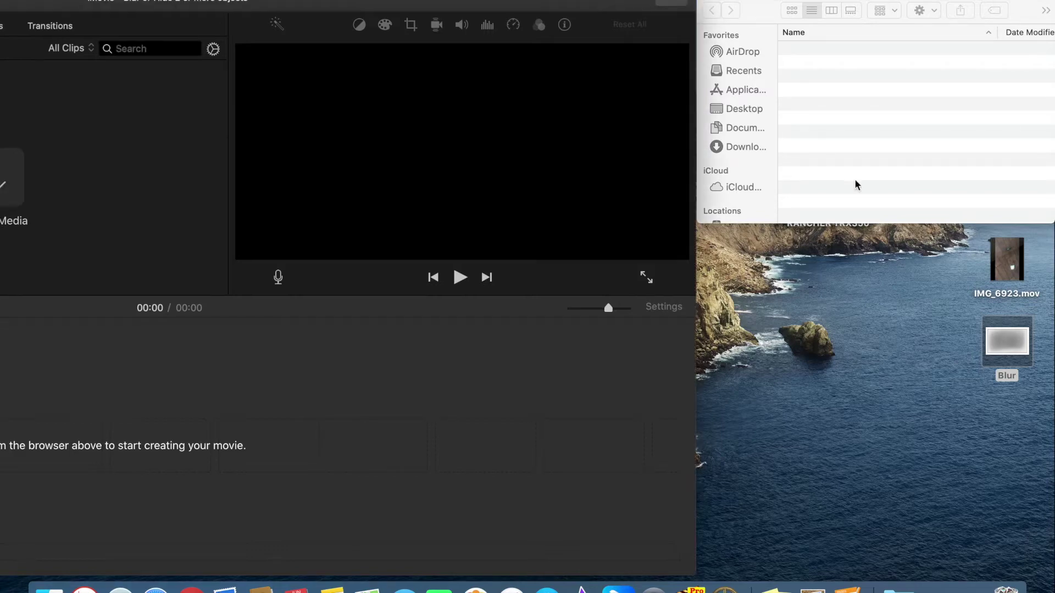
- Add IMG_6923.mov from the desktop to the timeline
mouse_move(1020, 256)
drag(1010, 277, 322, 491)
drag(399, 1, 680, 2)
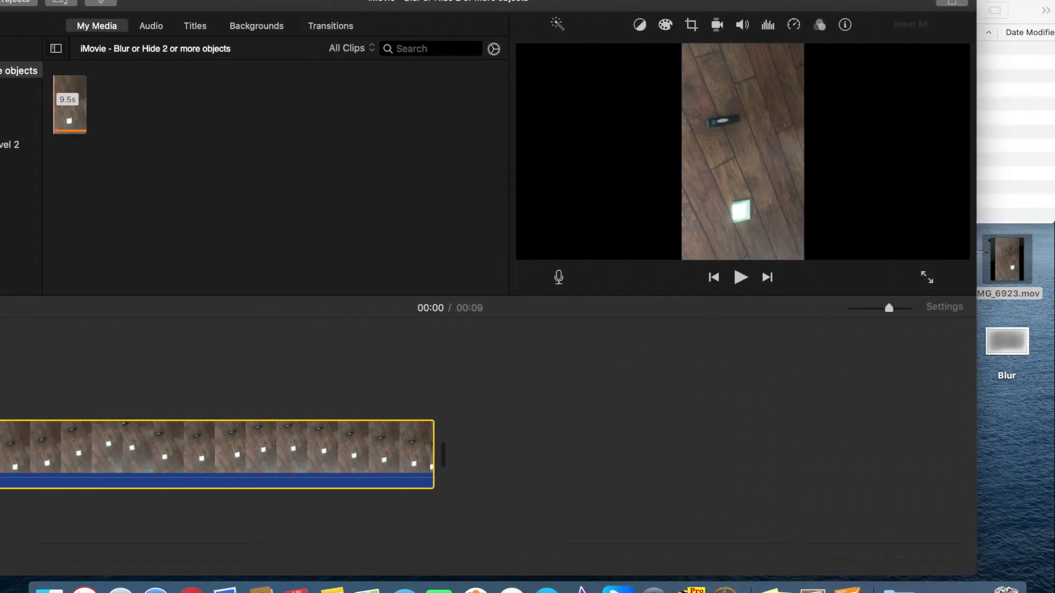
- Rotate the floor clip counterclockwise from portrait to landscape
click(690, 28)
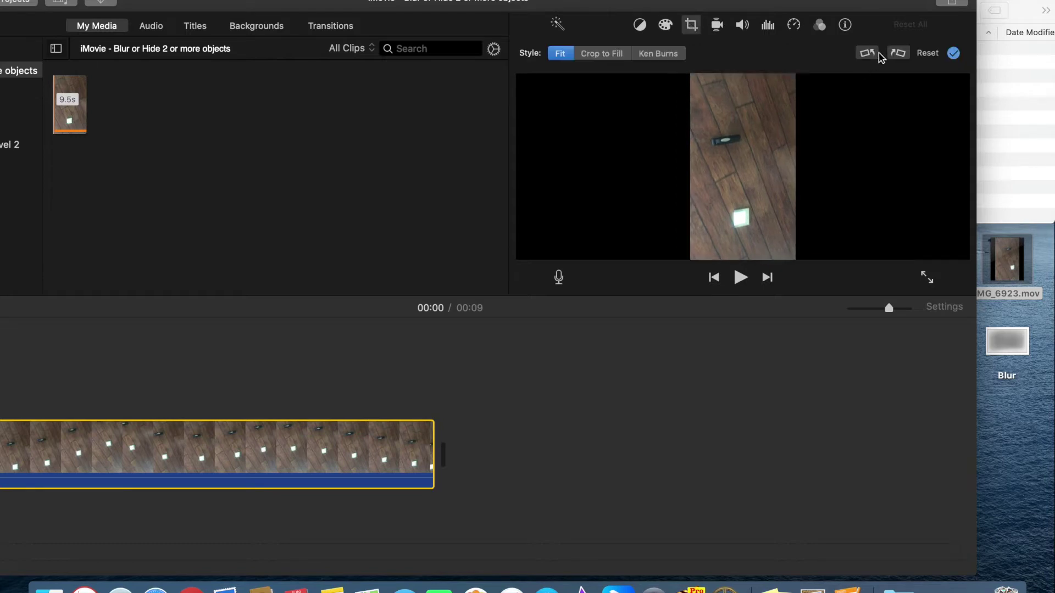
click(868, 55)
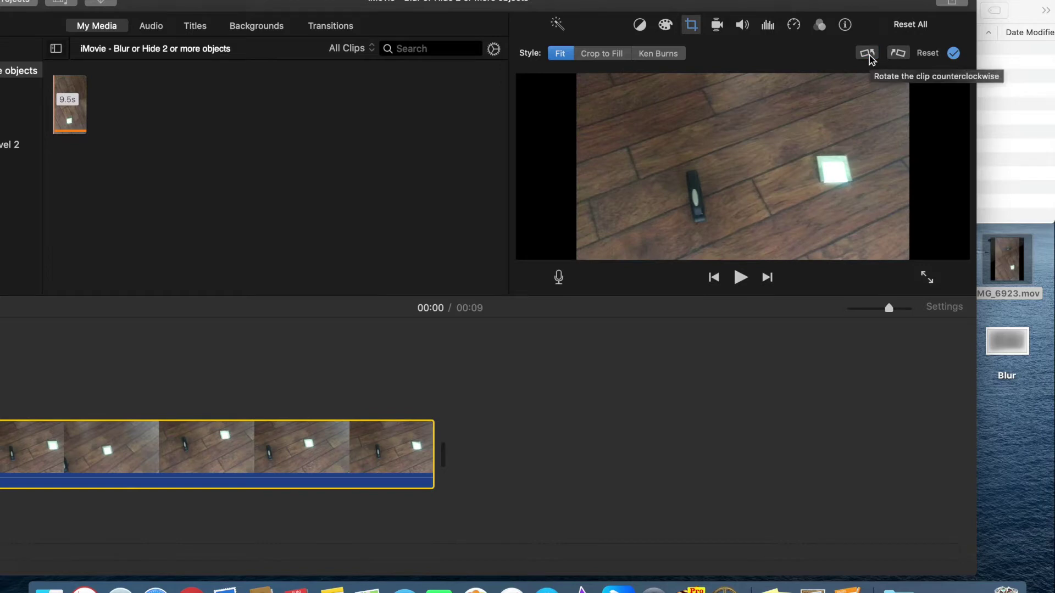
drag(749, 3, 828, 1)
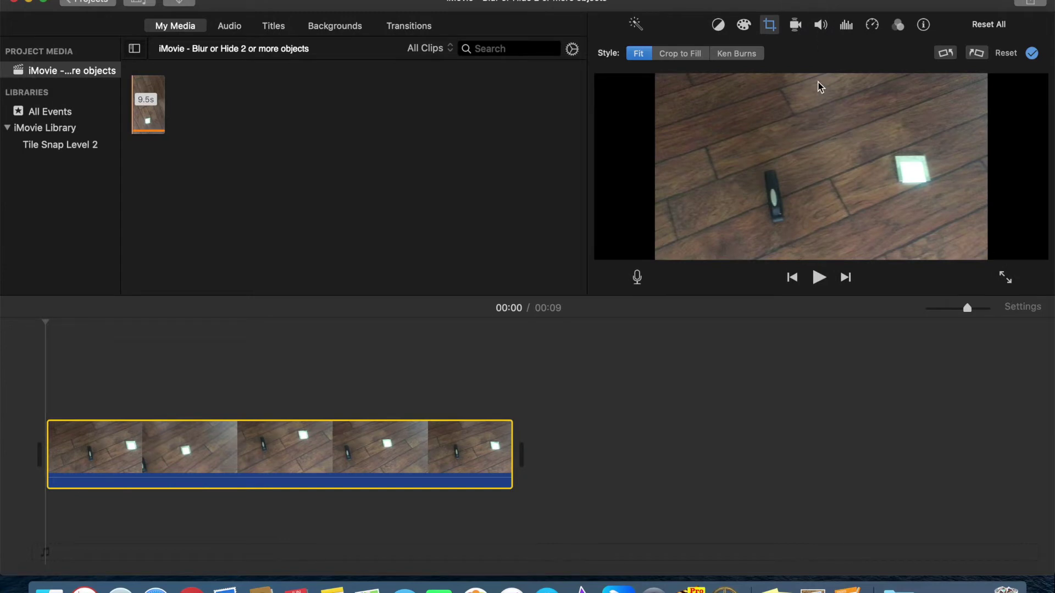
- Take a Cmd+Shift+4 screenshot of a patch of wooden floor from the video
key(super+shift+4)
drag(819, 133, 768, 79)
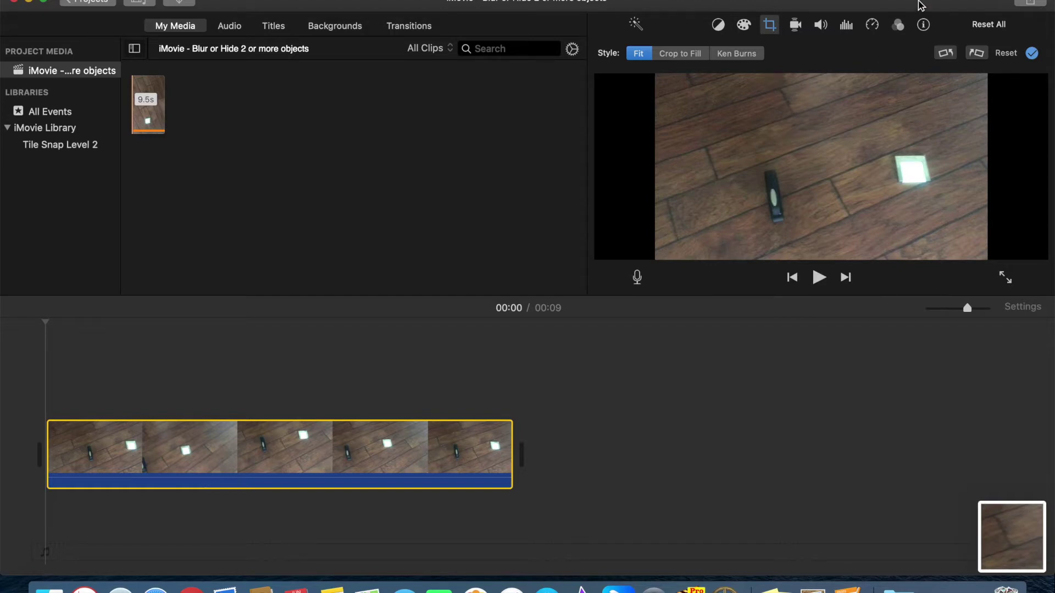
drag(945, 4, 725, 4)
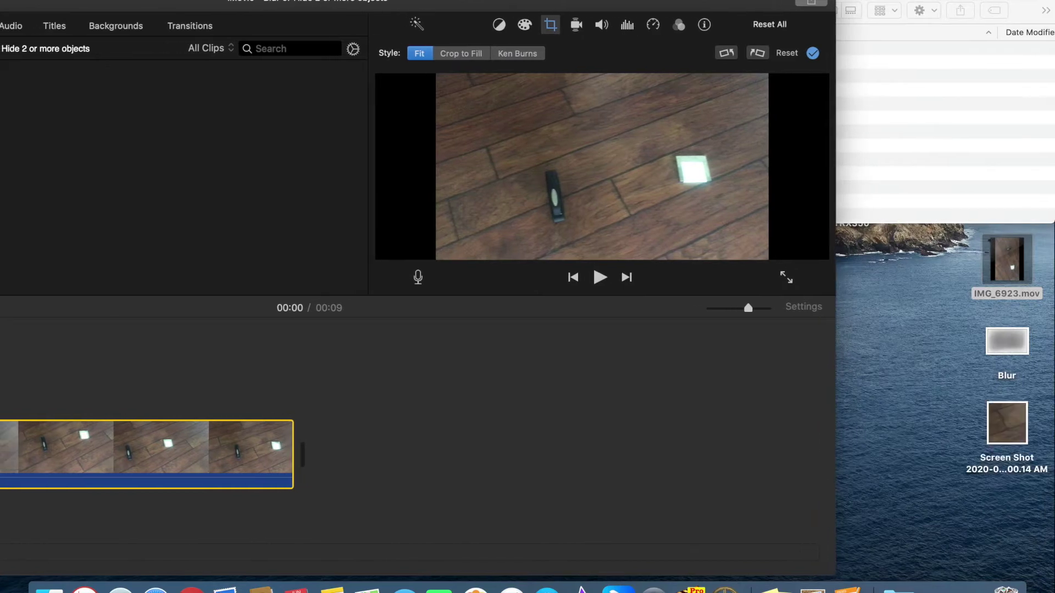
- Place the floor screenshot above the main clip, aligned to the timeline start
drag(1003, 431, 127, 379)
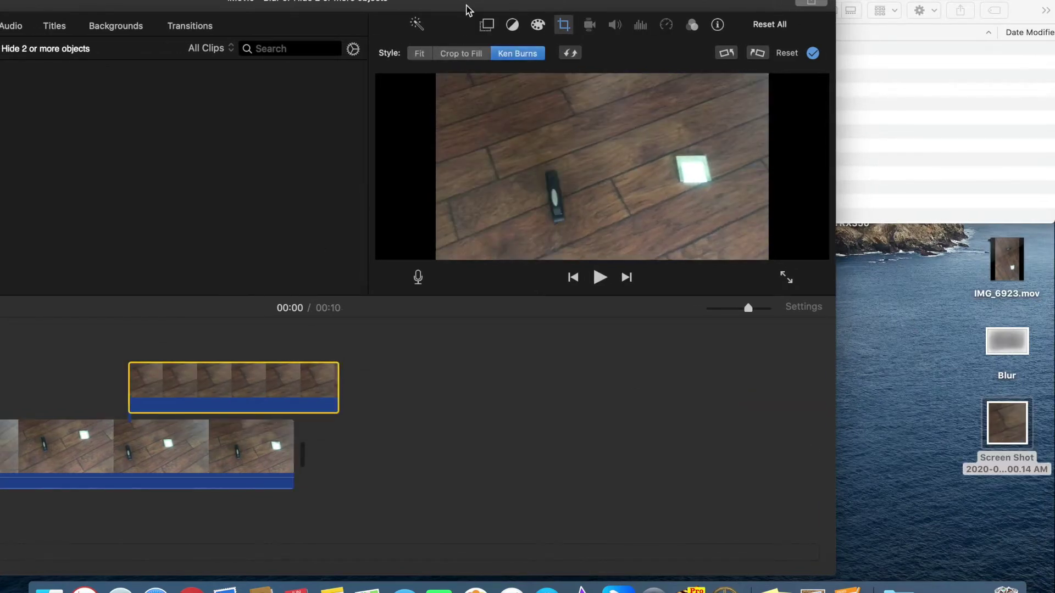
drag(467, 6, 684, 5)
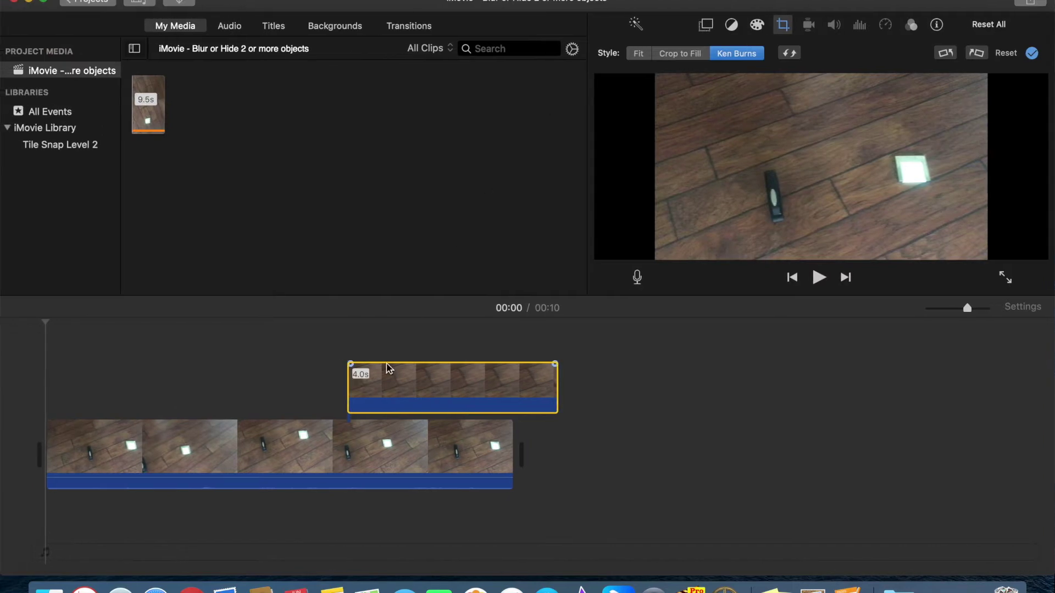
drag(395, 384, 512, 365)
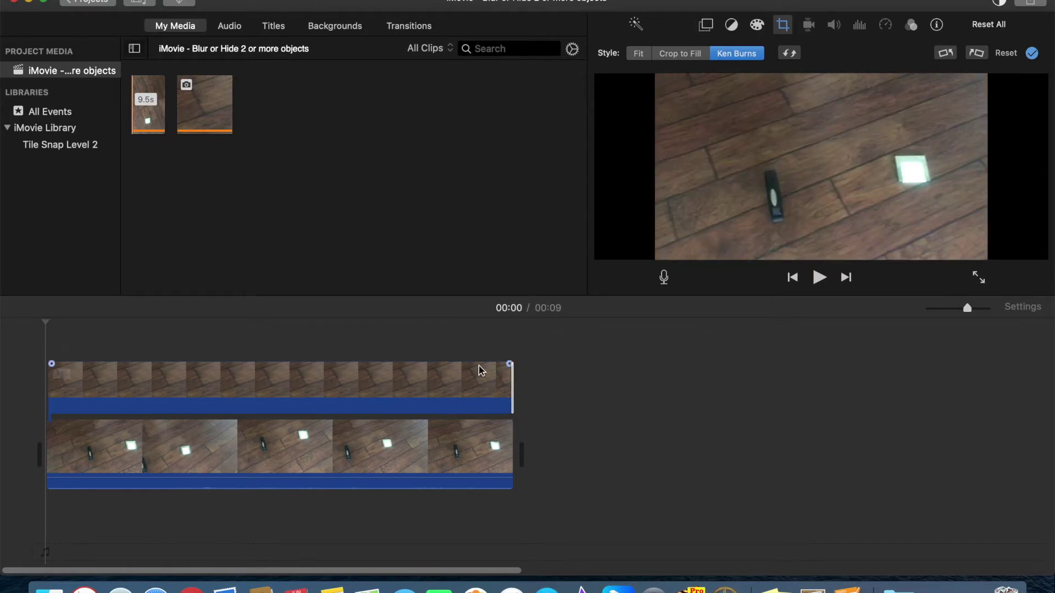
click(172, 391)
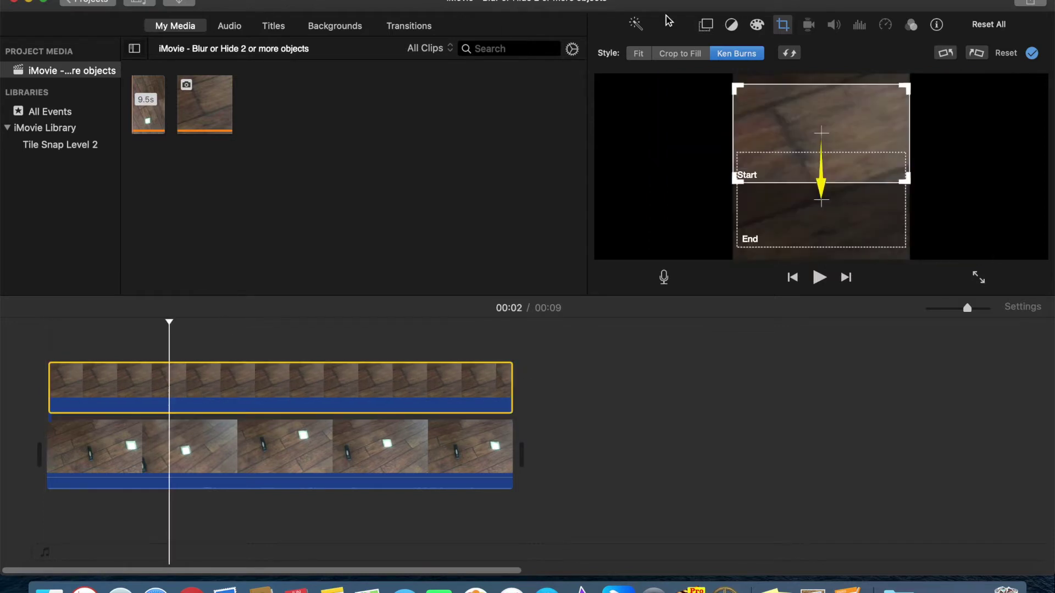
- Turn off Ken Burns and make the screenshot a Picture in Picture inset on the right
click(646, 56)
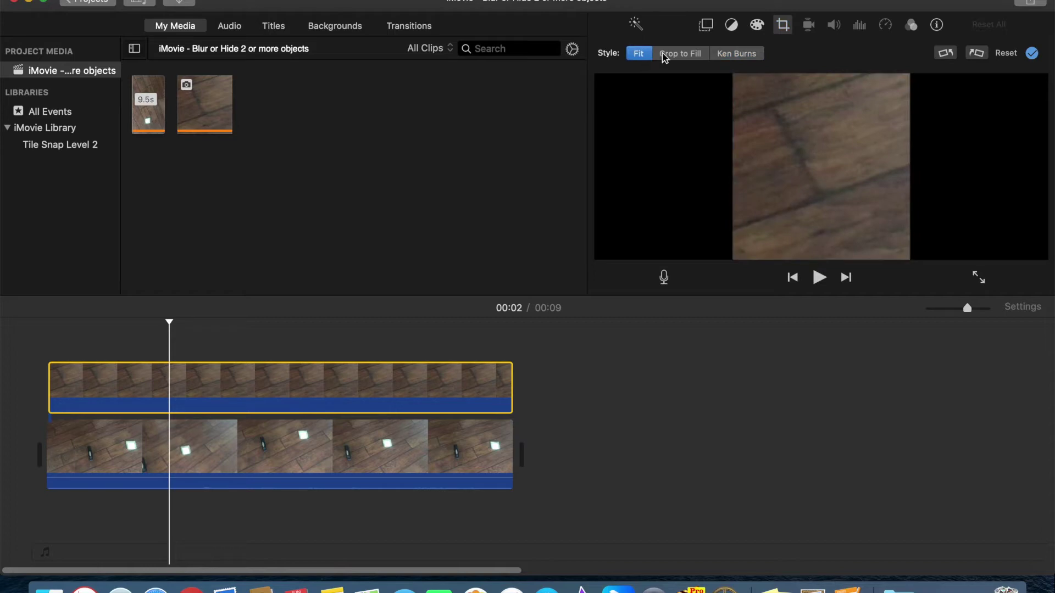
click(706, 26)
click(688, 51)
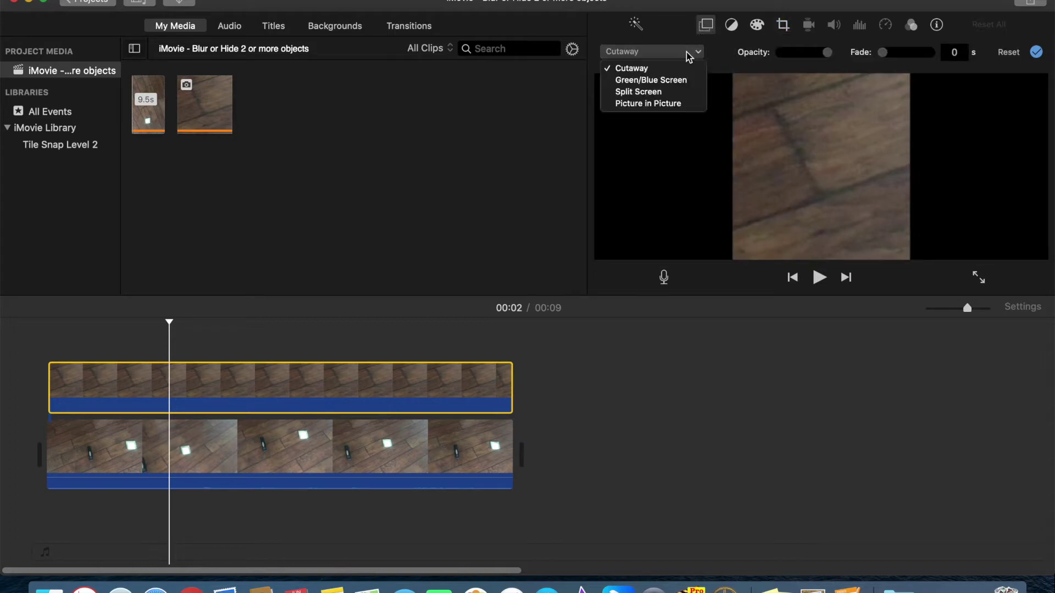
click(646, 104)
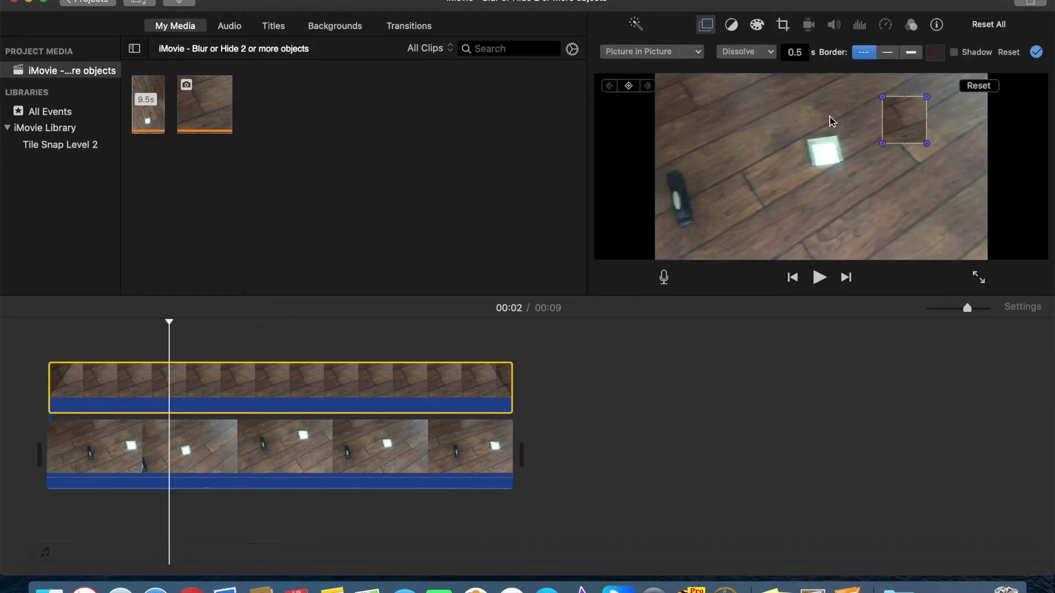
drag(897, 122, 814, 156)
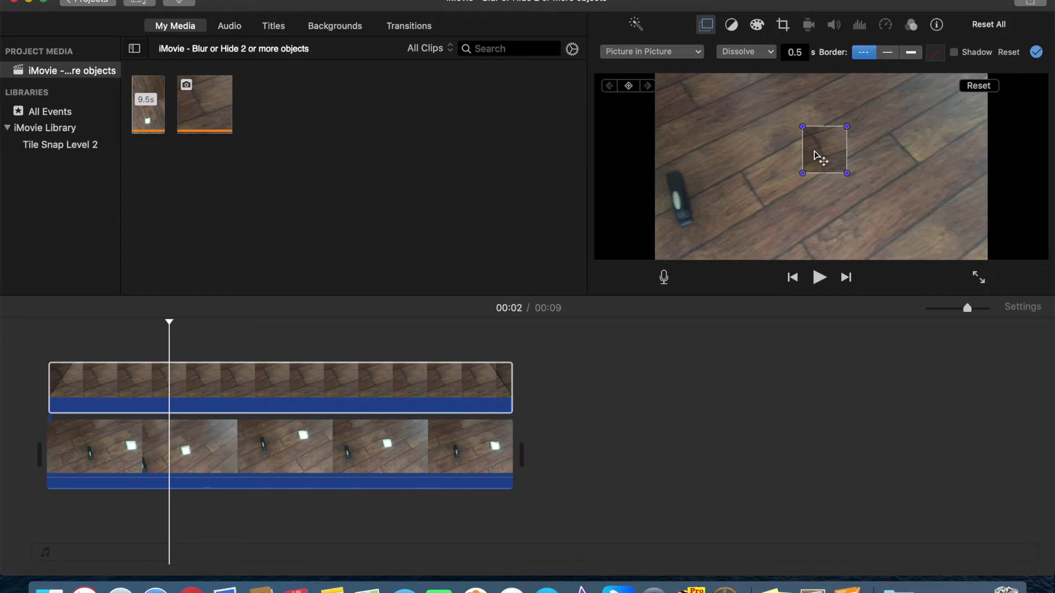
click(50, 365)
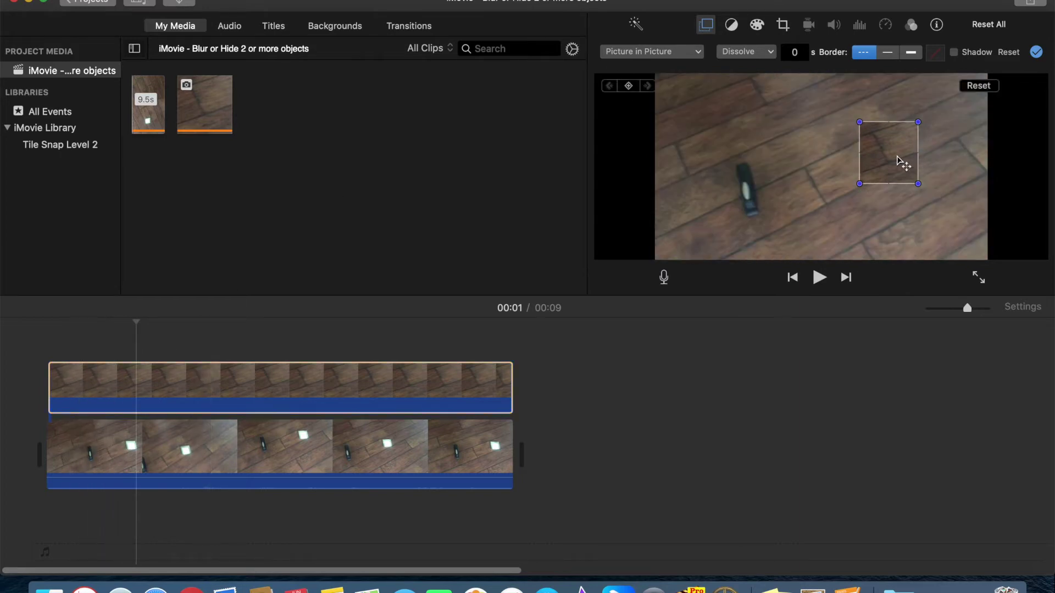
- Add a position keyframe for the inset at the clip start
click(628, 87)
click(57, 344)
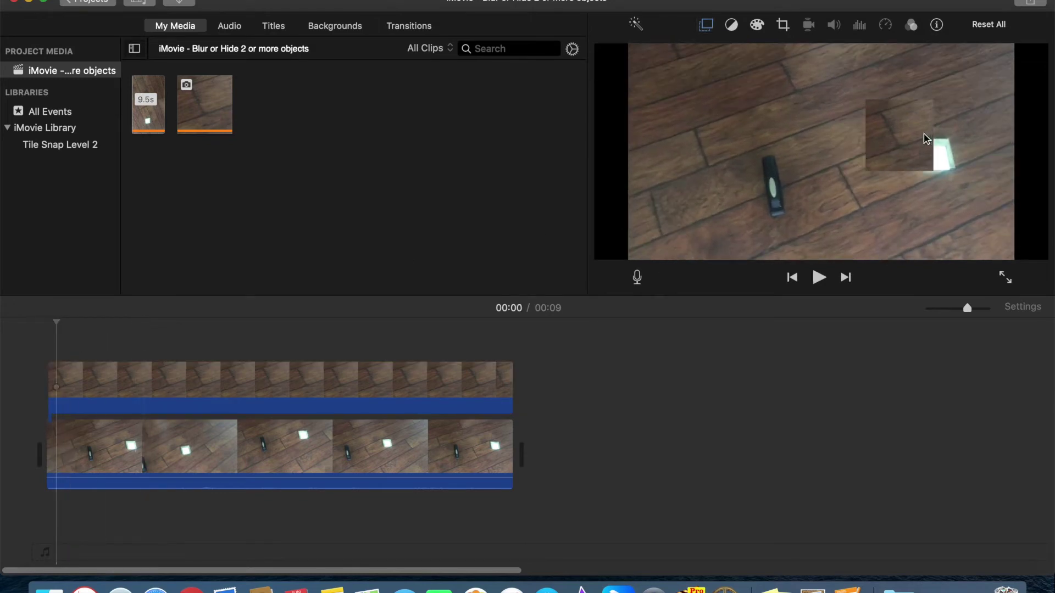
click(57, 409)
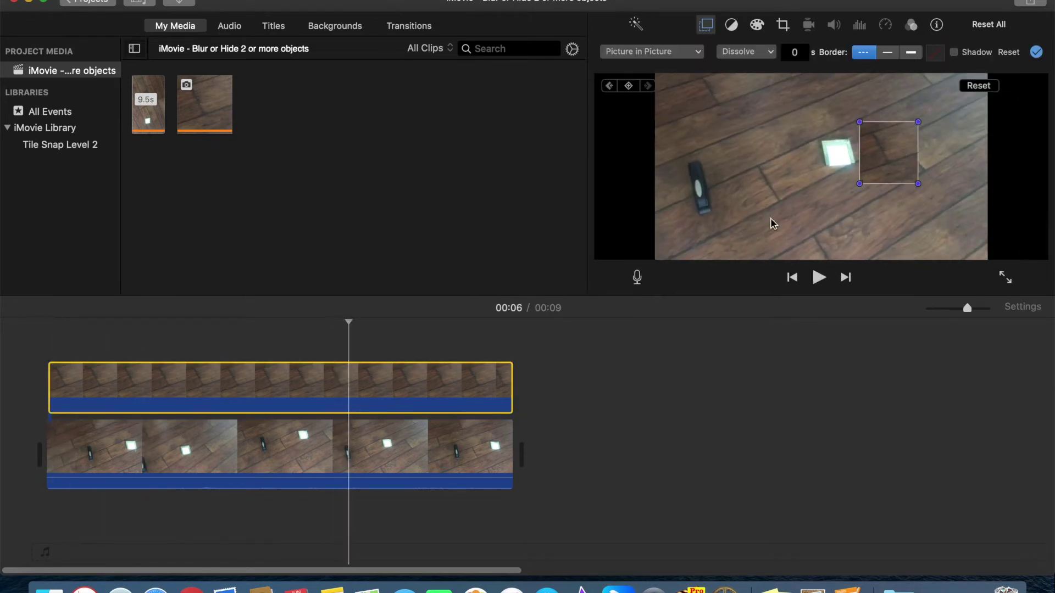
- Move the inset over the glowing white square at 00:02, then step through to the clip's end
click(95, 389)
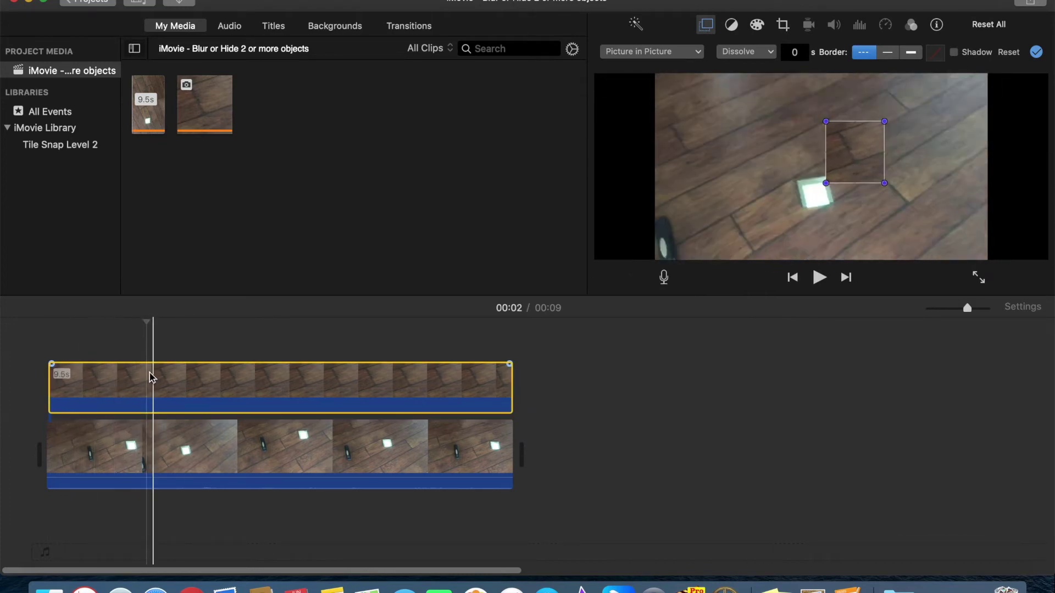
click(159, 385)
drag(832, 164, 815, 198)
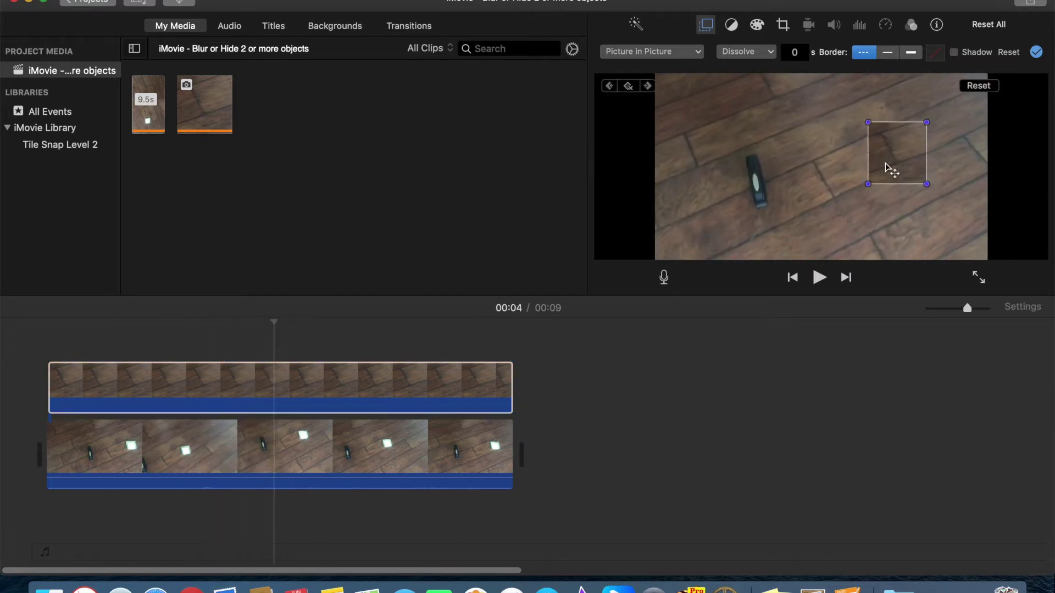
click(290, 379)
click(400, 391)
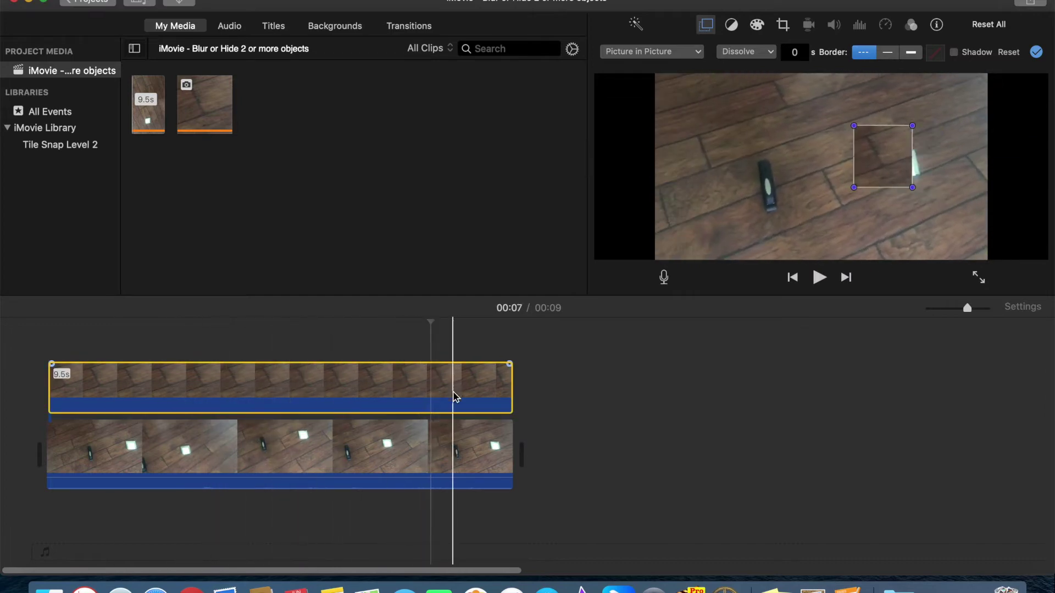
click(451, 390)
click(502, 390)
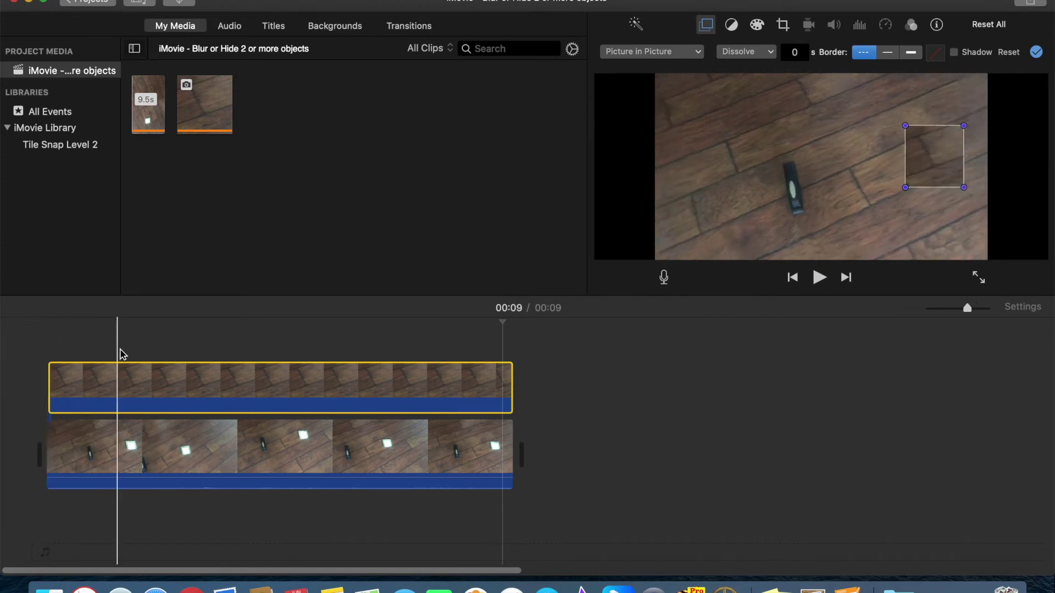
click(550, 423)
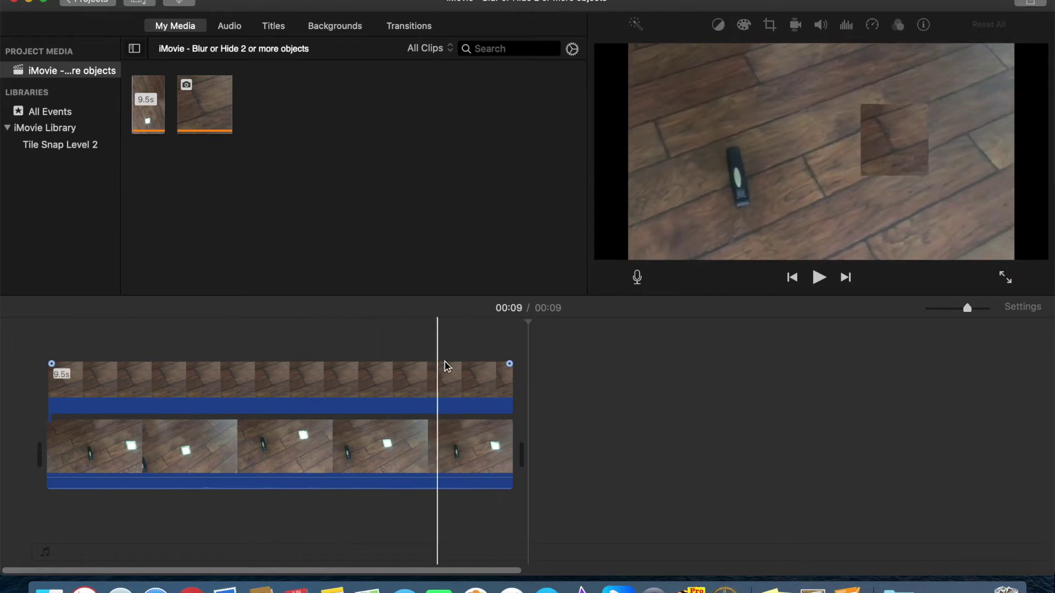
- Export the movie as a 1080p High-quality file to the Desktop via File > Share > File
click(198, 329)
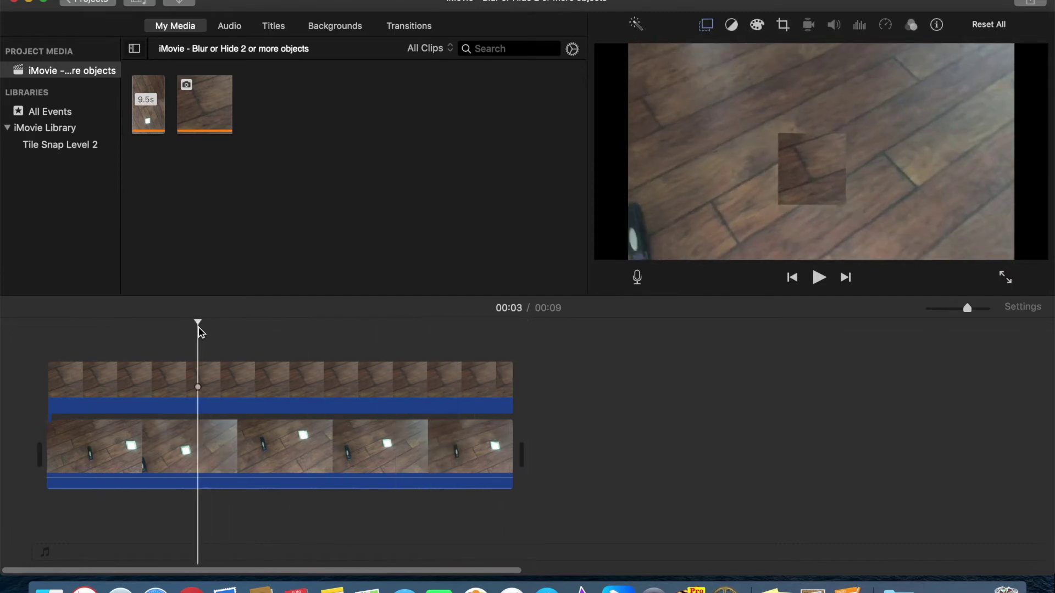
click(91, 1)
mouse_move(177, 200)
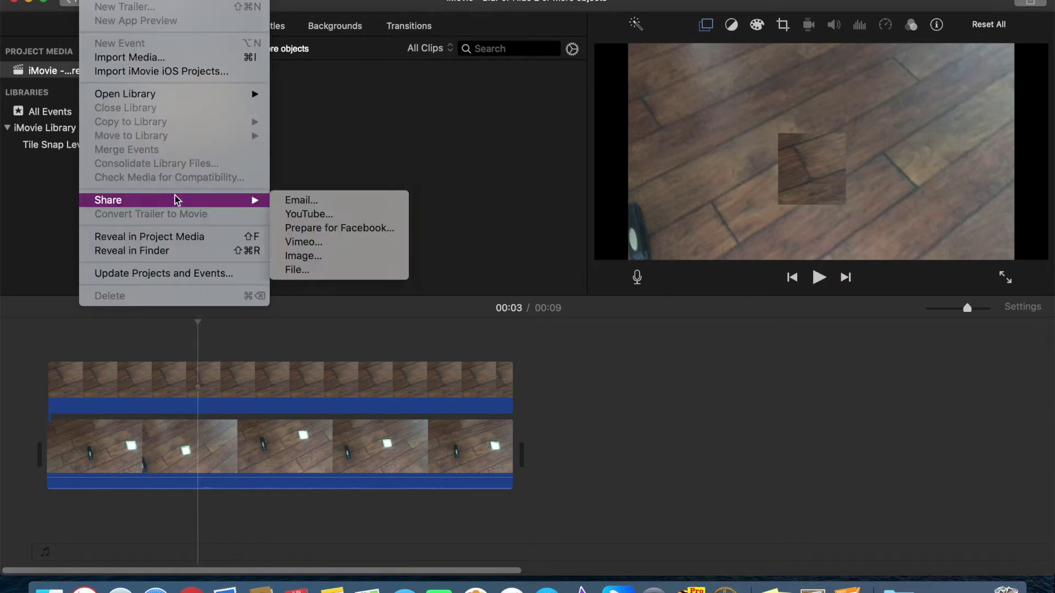
click(302, 272)
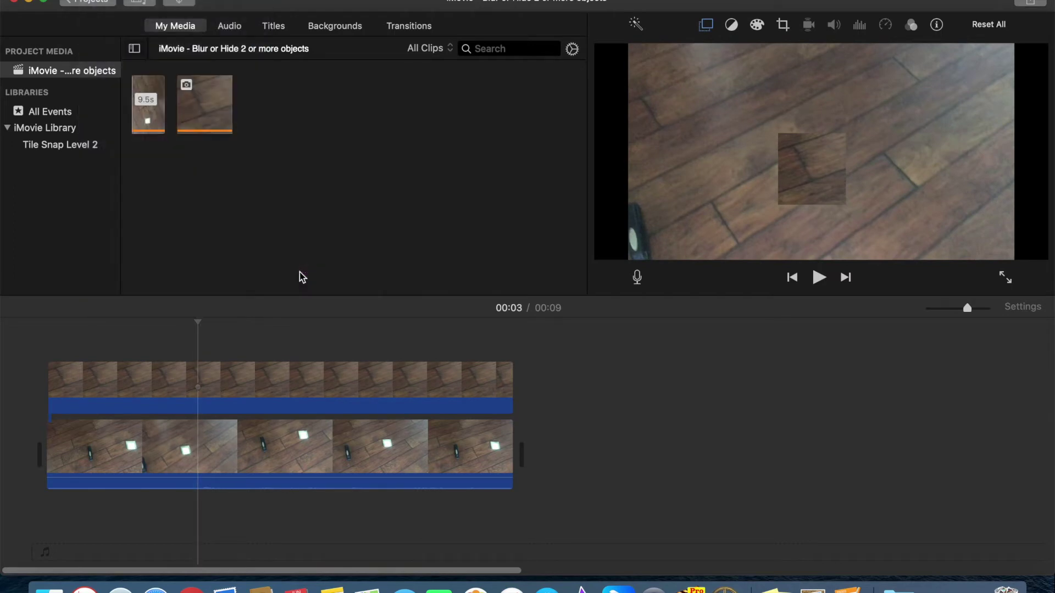
key(Return)
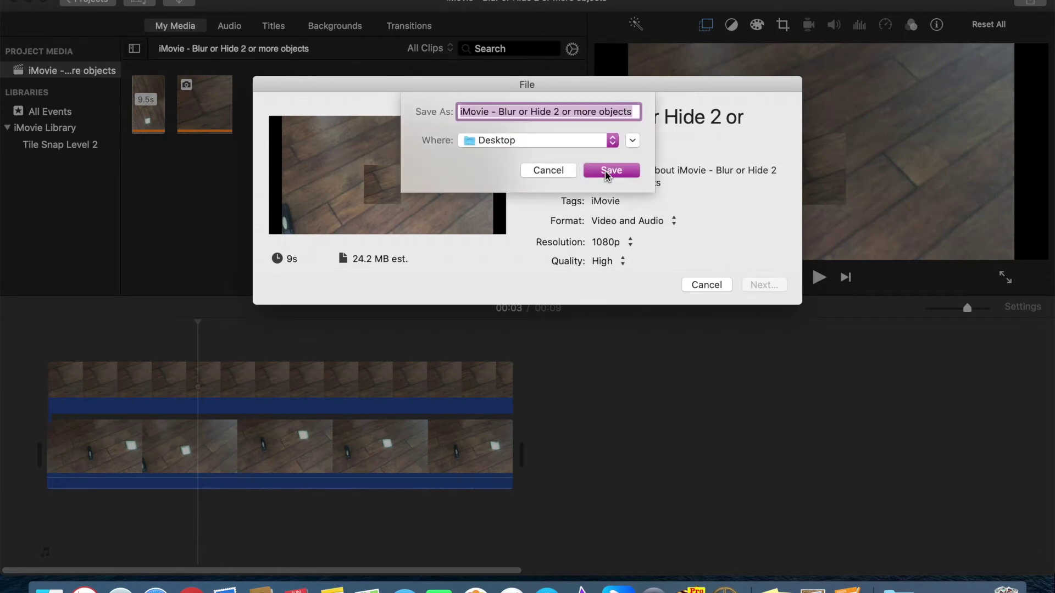
click(608, 171)
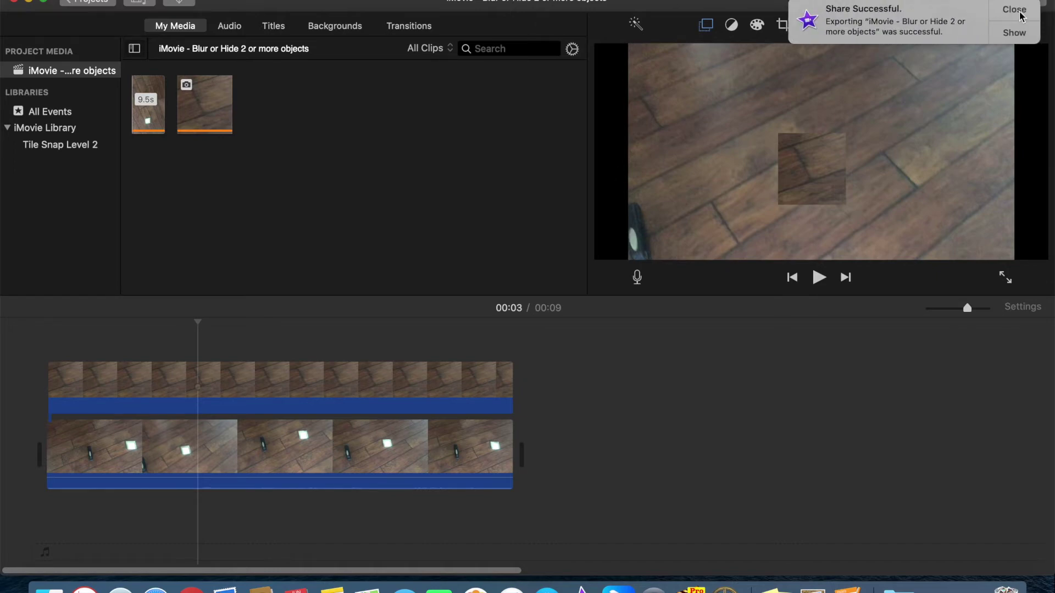
click(1021, 16)
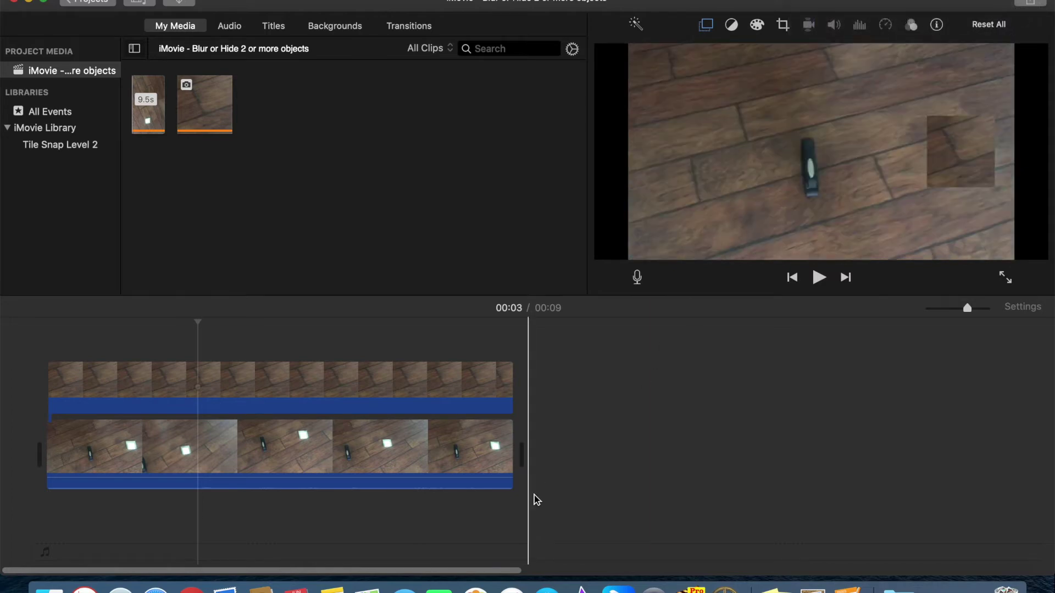
- Delete both old clips from the timeline
drag(563, 485, 345, 355)
key(Delete)
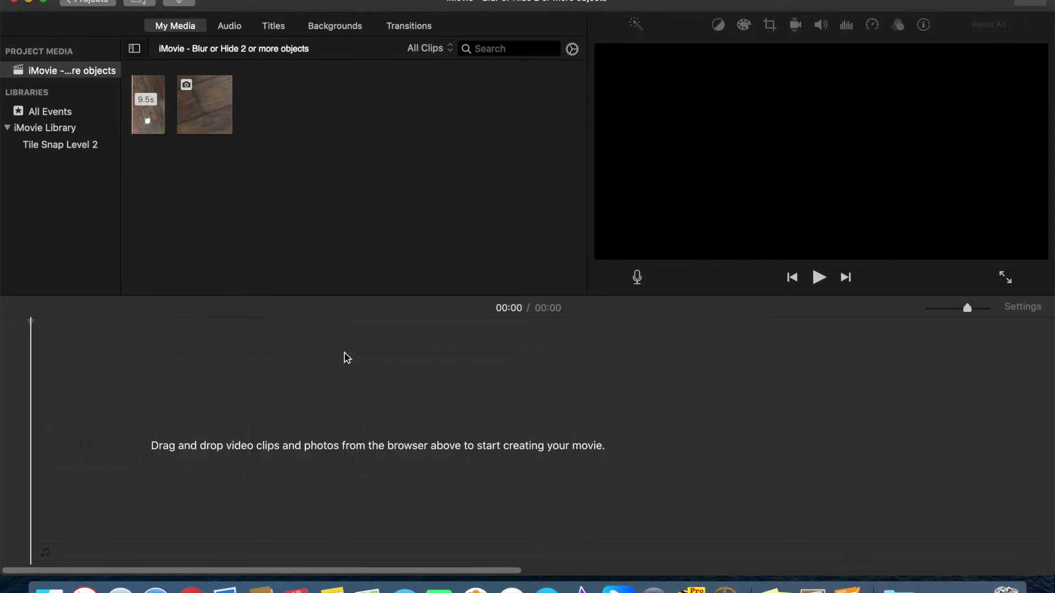
drag(945, 4, 699, 4)
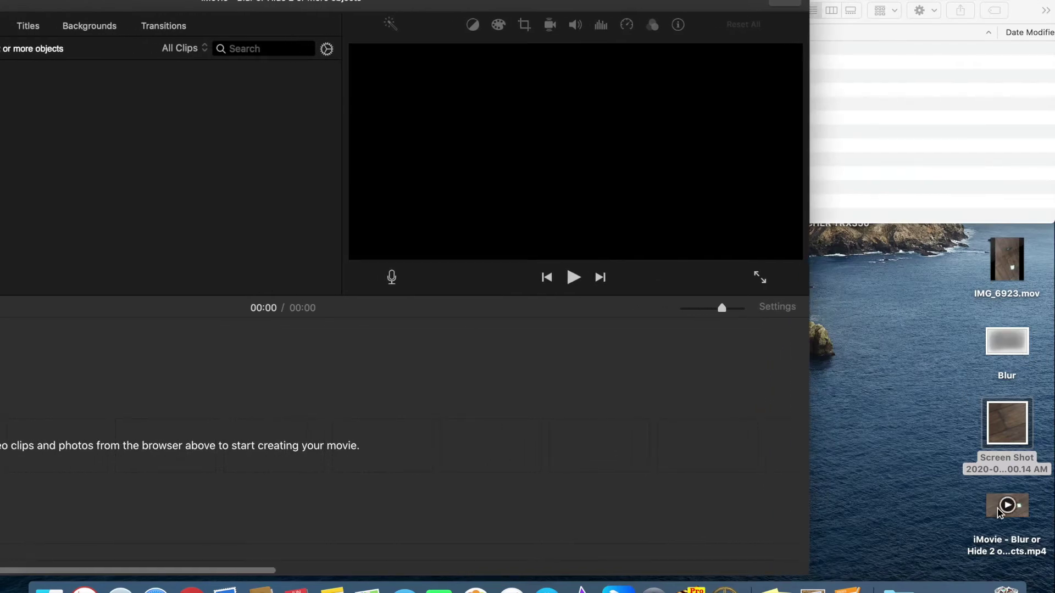
- Add the exported movie to the empty timeline and bring in the floor screenshot
drag(1008, 503, 517, 447)
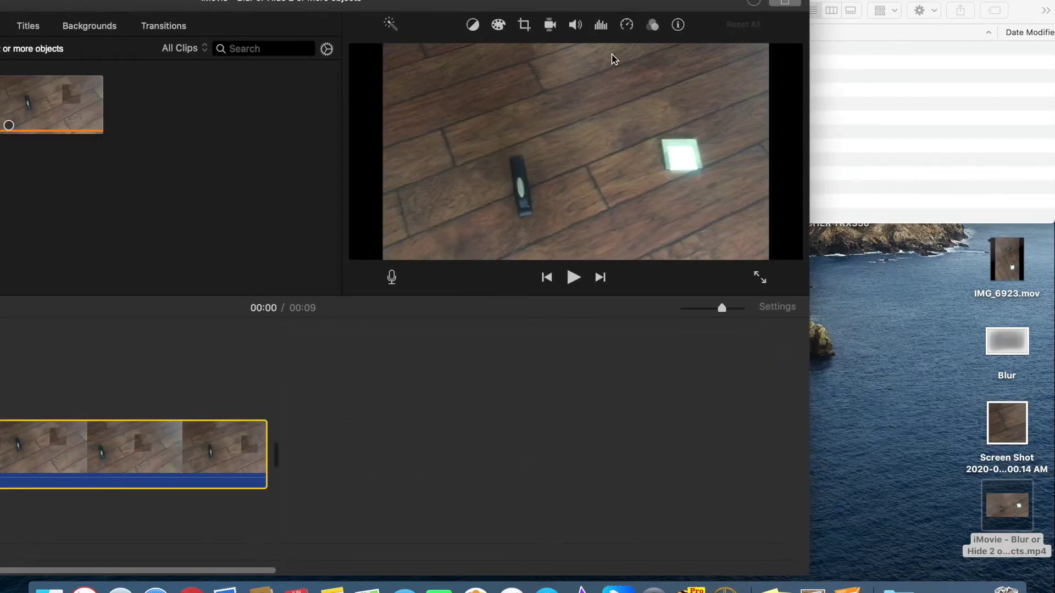
drag(626, 5, 738, 5)
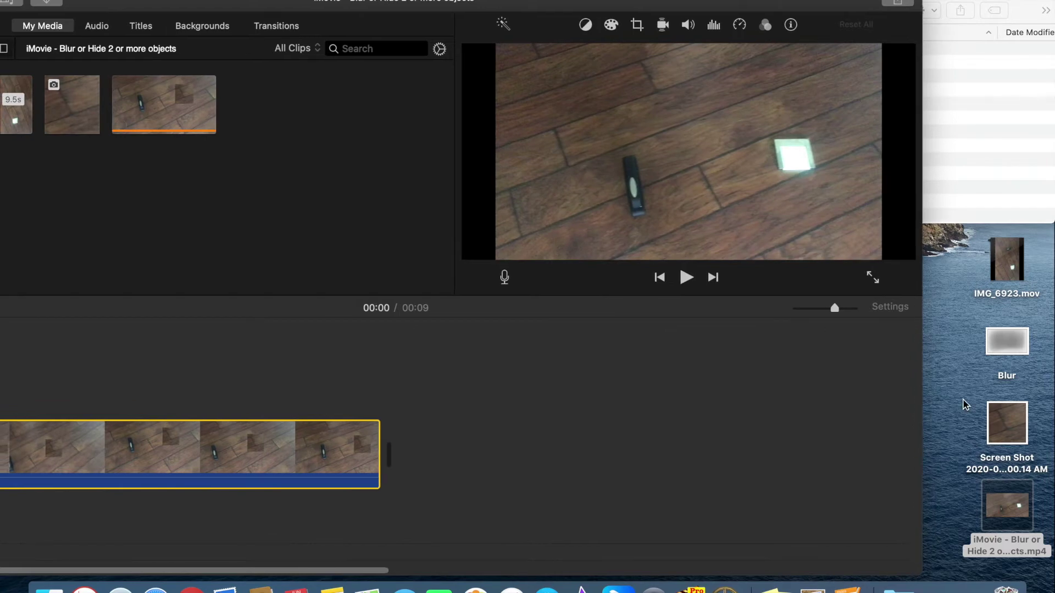
drag(1007, 435, 287, 369)
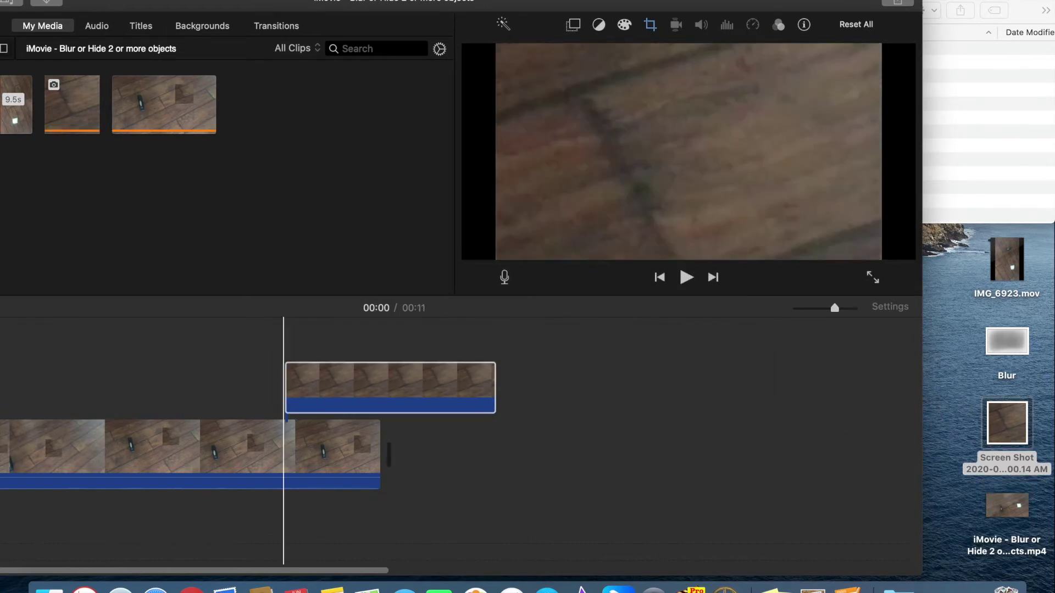
- Connect the floor screenshot above the movie, starting at 0 and stretched to the full 9.5 s
drag(474, 5, 607, 5)
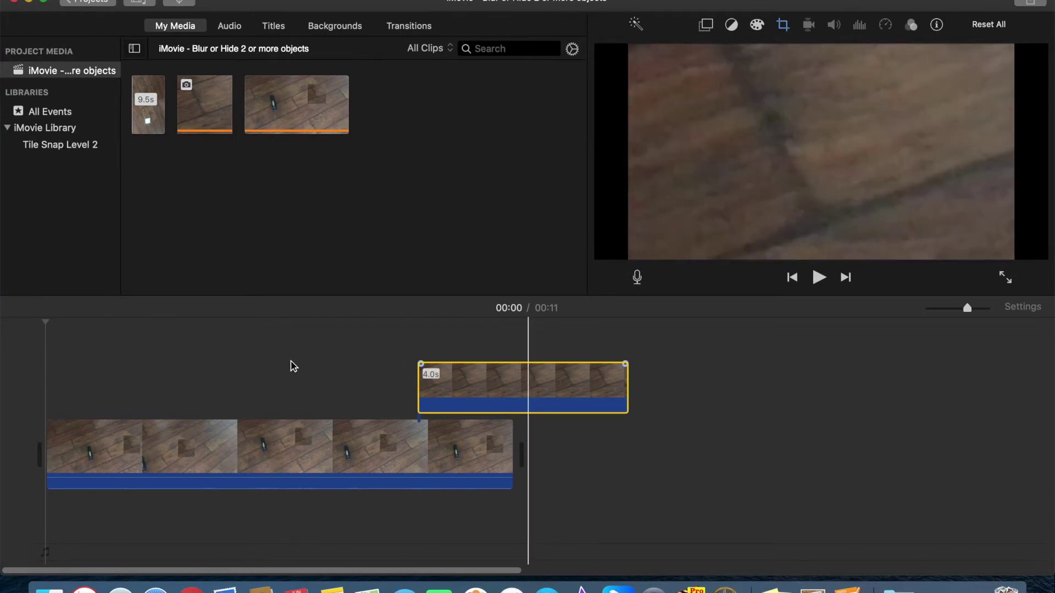
drag(522, 373, 156, 360)
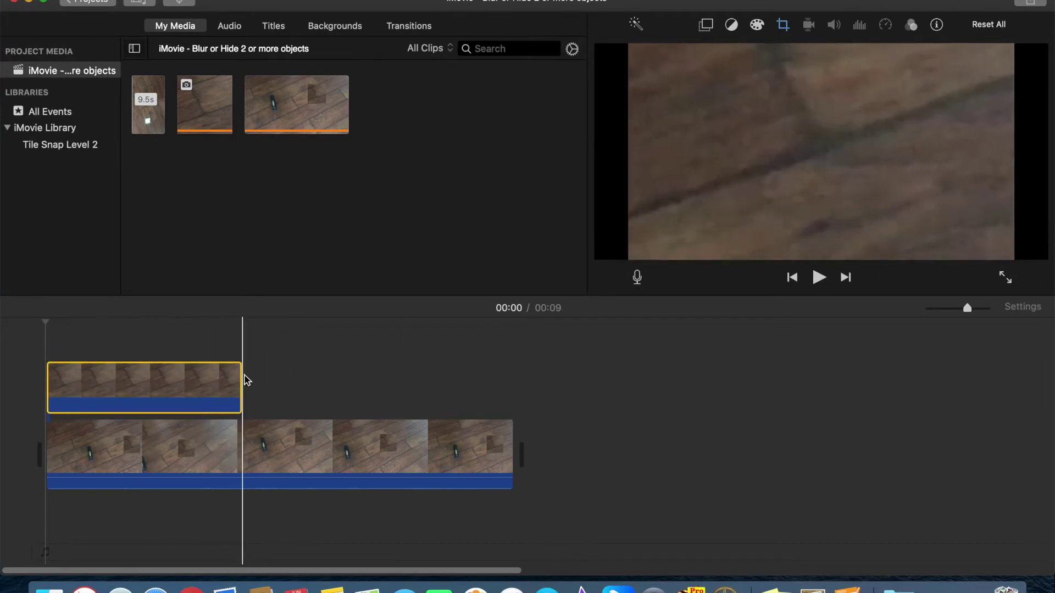
drag(240, 379, 511, 385)
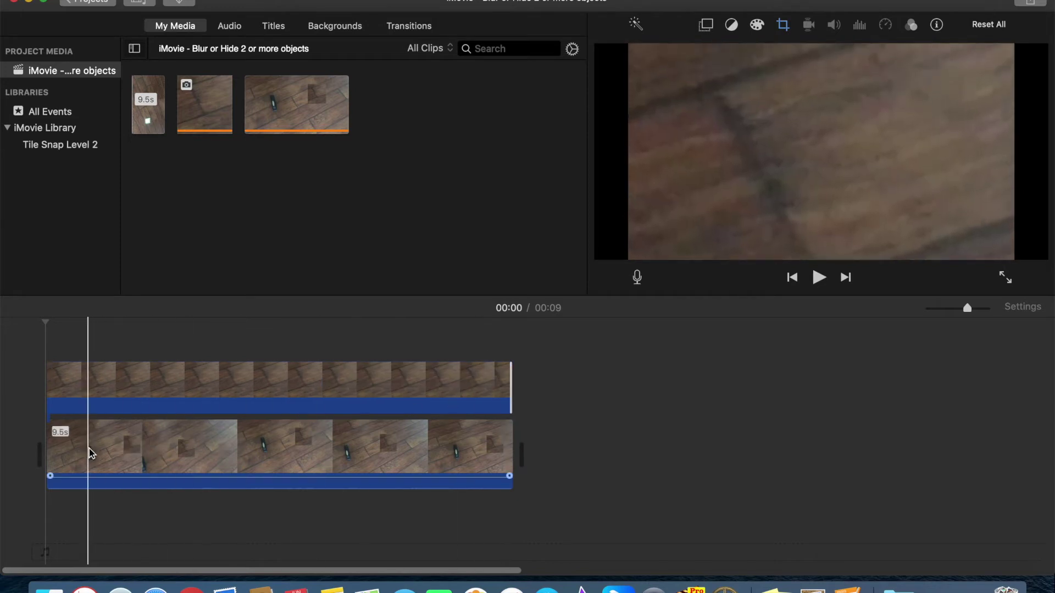
click(84, 388)
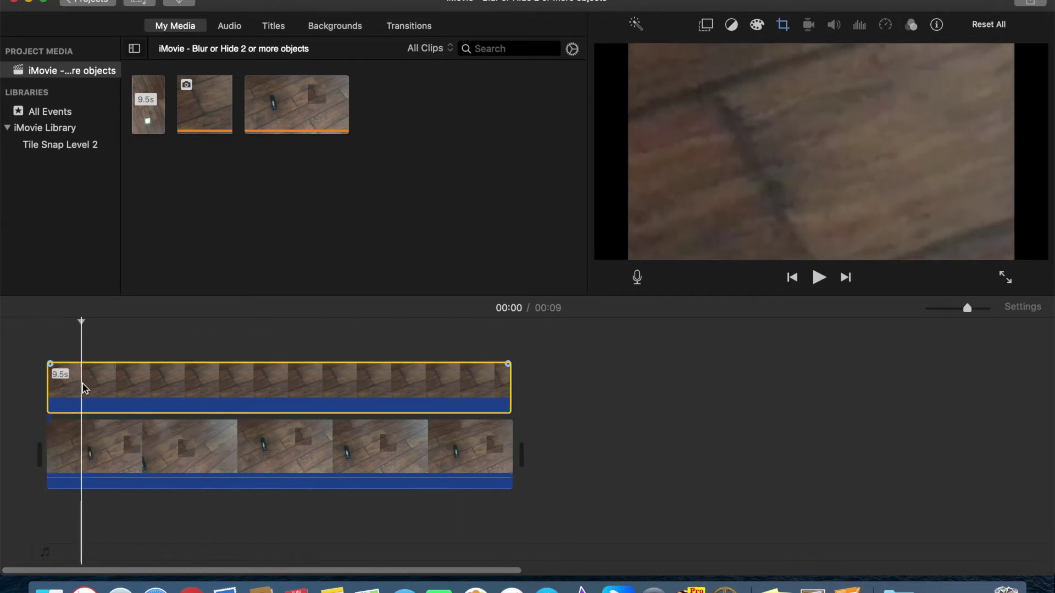
- Make the screenshot a Picture in Picture overlay, fitted without cropping
click(706, 26)
click(677, 53)
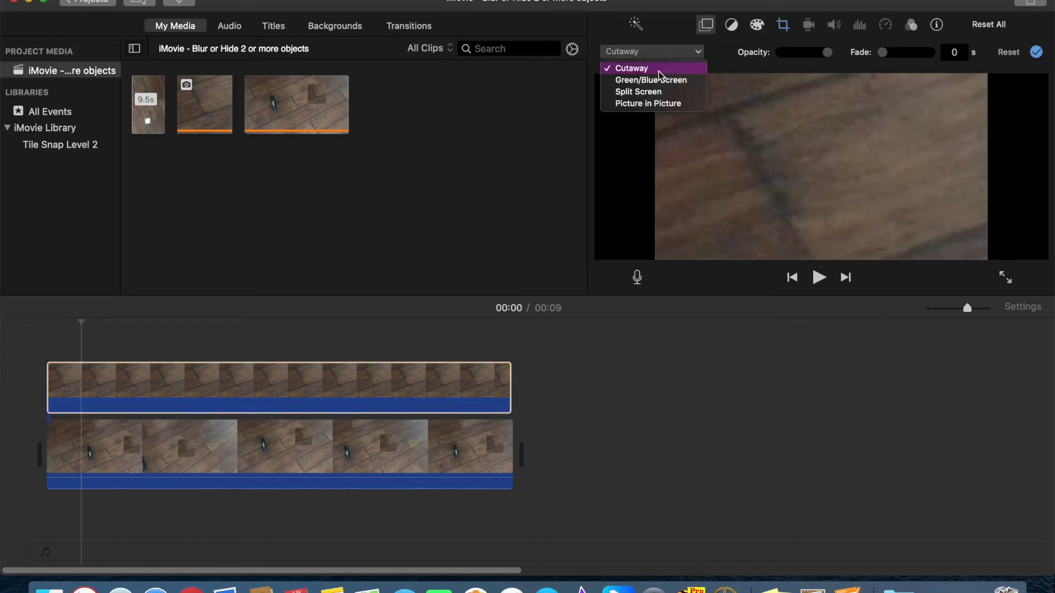
click(654, 104)
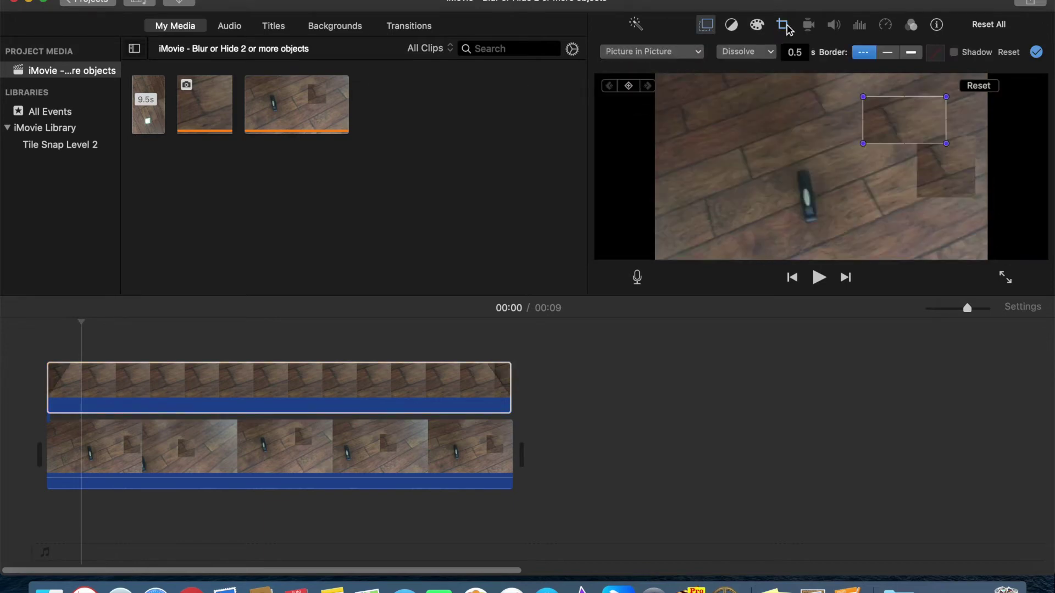
click(786, 27)
click(644, 55)
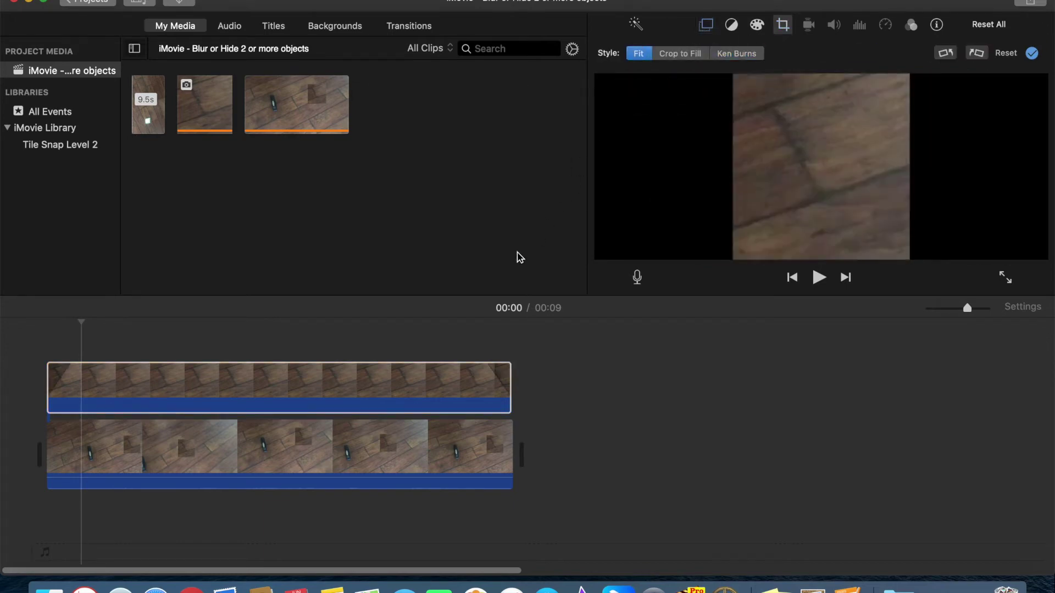
- Scrub the floor video through to about 00:07, then return to the inset's overlay settings
click(105, 443)
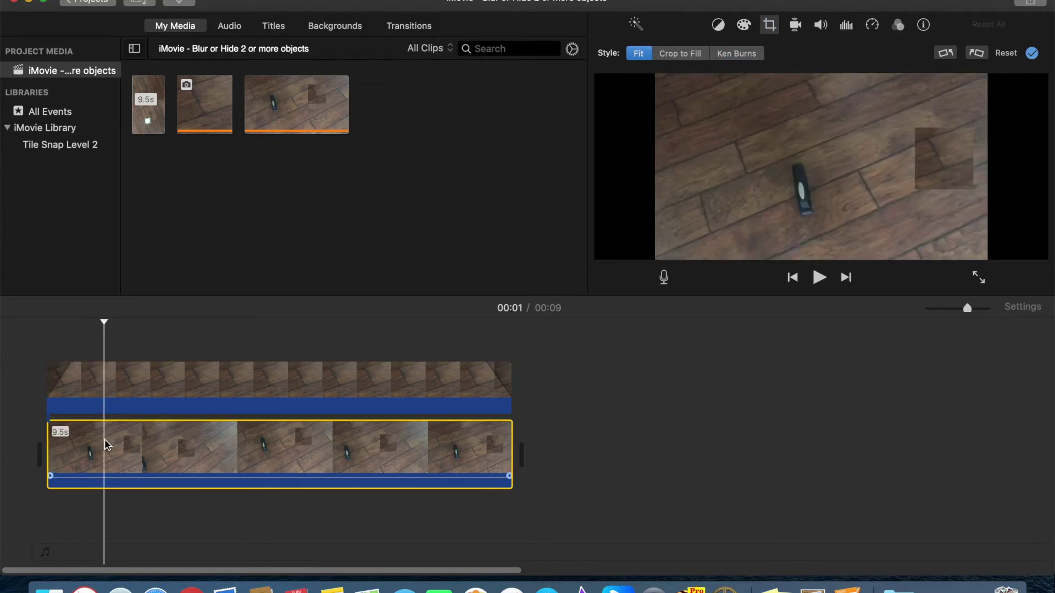
click(60, 449)
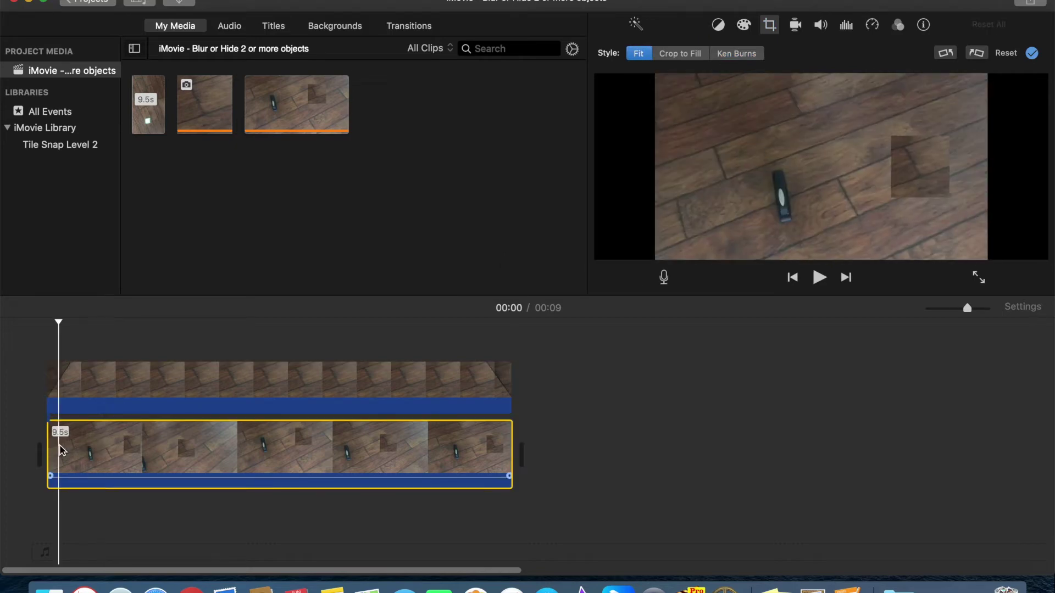
click(149, 455)
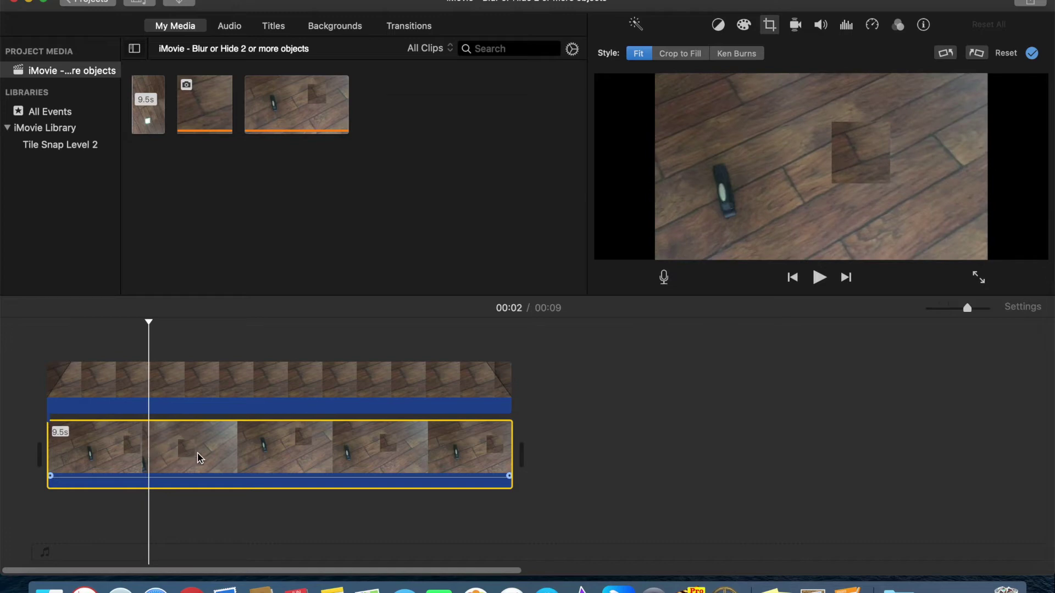
click(245, 460)
click(372, 464)
click(425, 468)
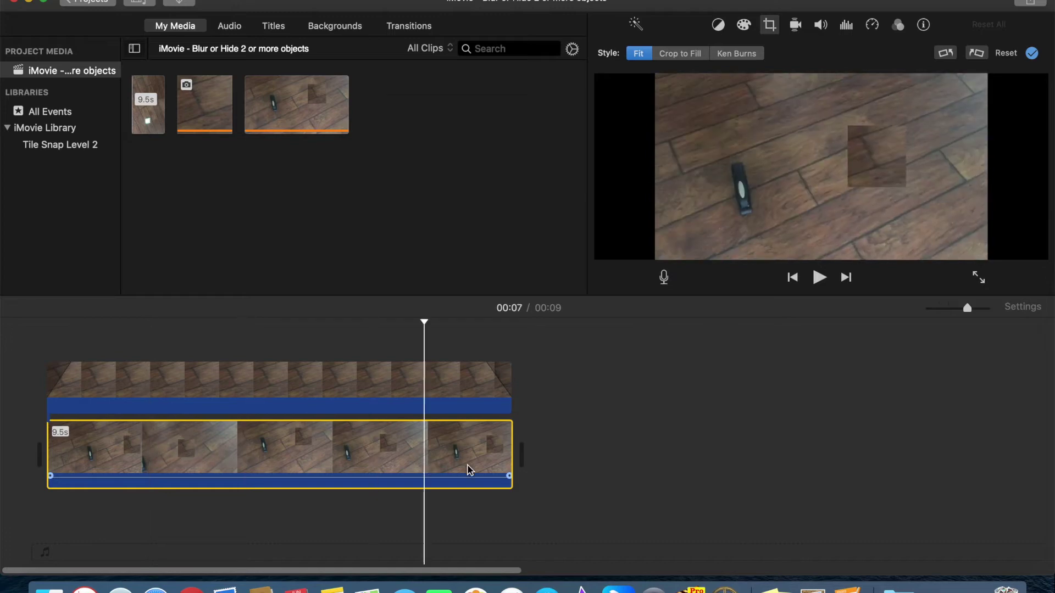
click(285, 405)
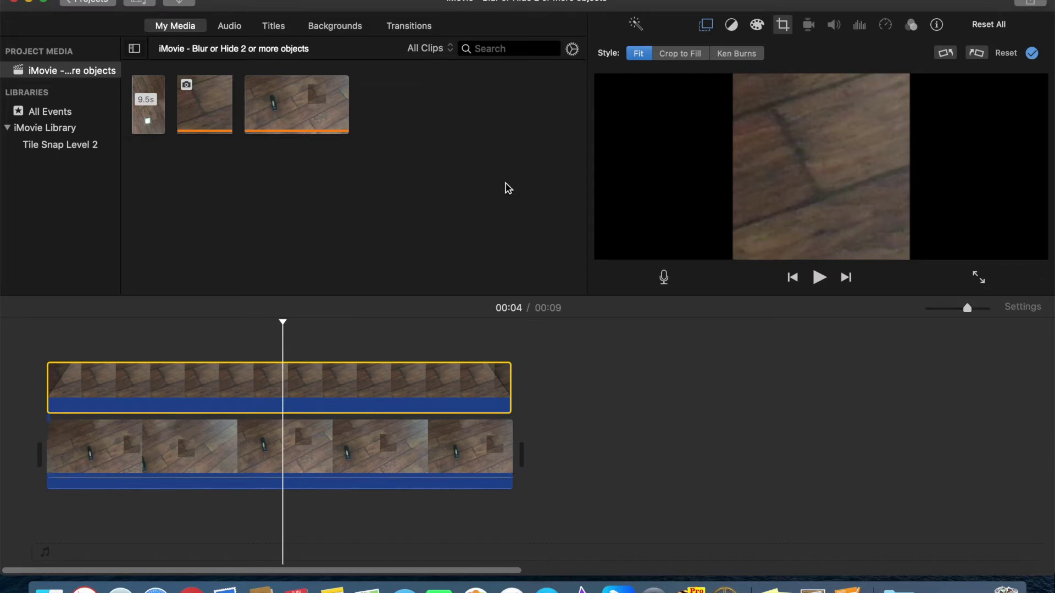
click(707, 26)
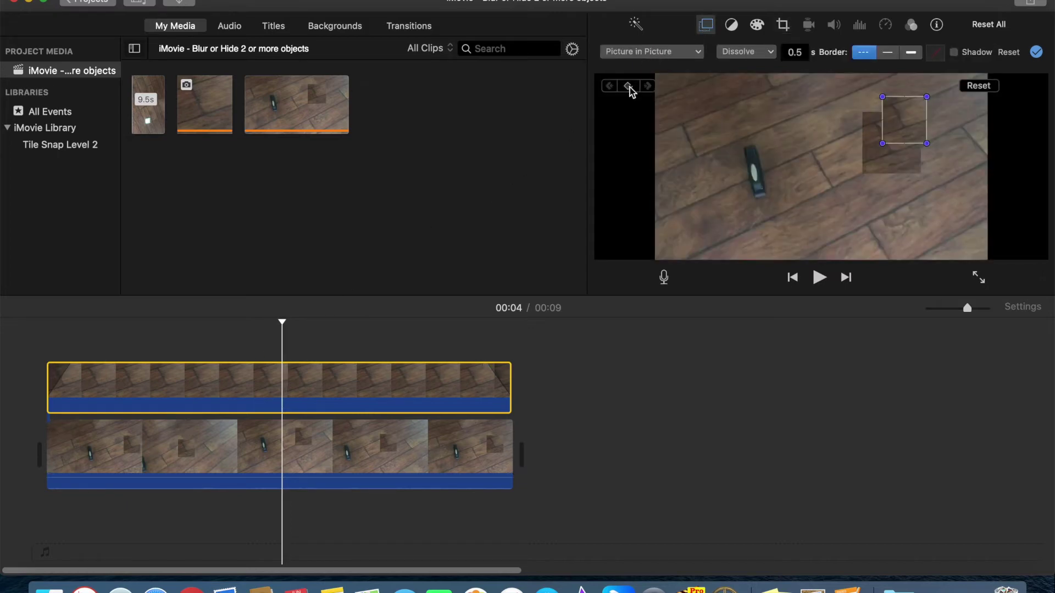
- Move the inset over the stapler left of centre and shorten its dissolve fade
drag(902, 134, 774, 203)
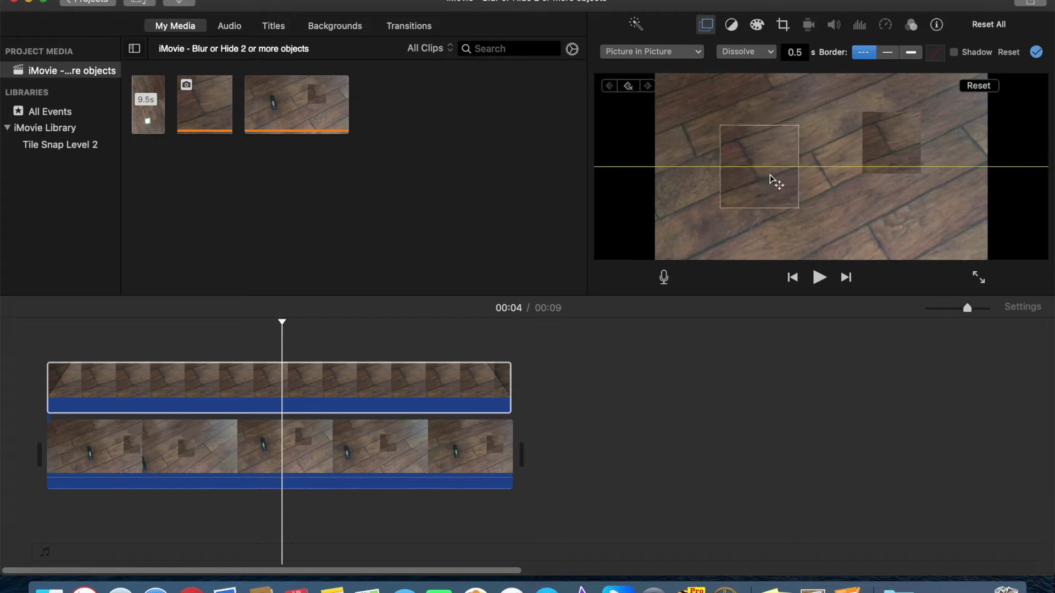
click(170, 382)
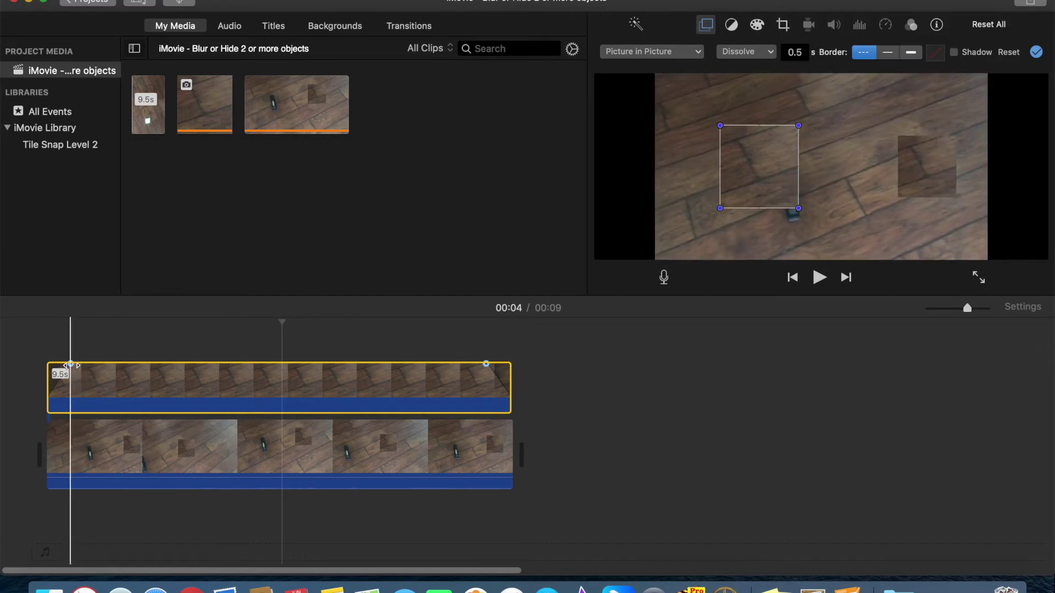
drag(70, 363, 50, 364)
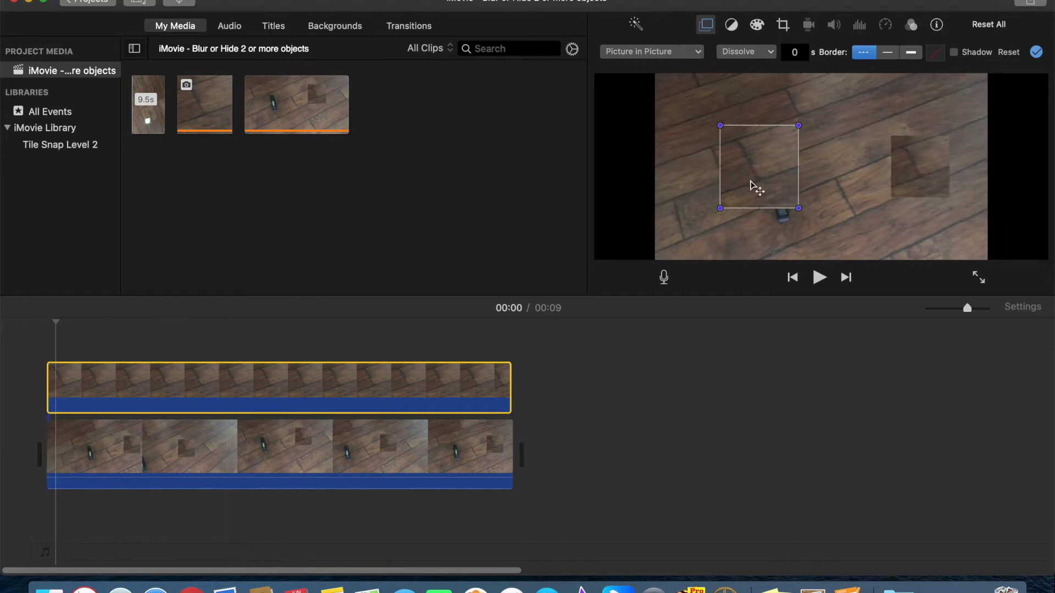
drag(750, 181, 761, 195)
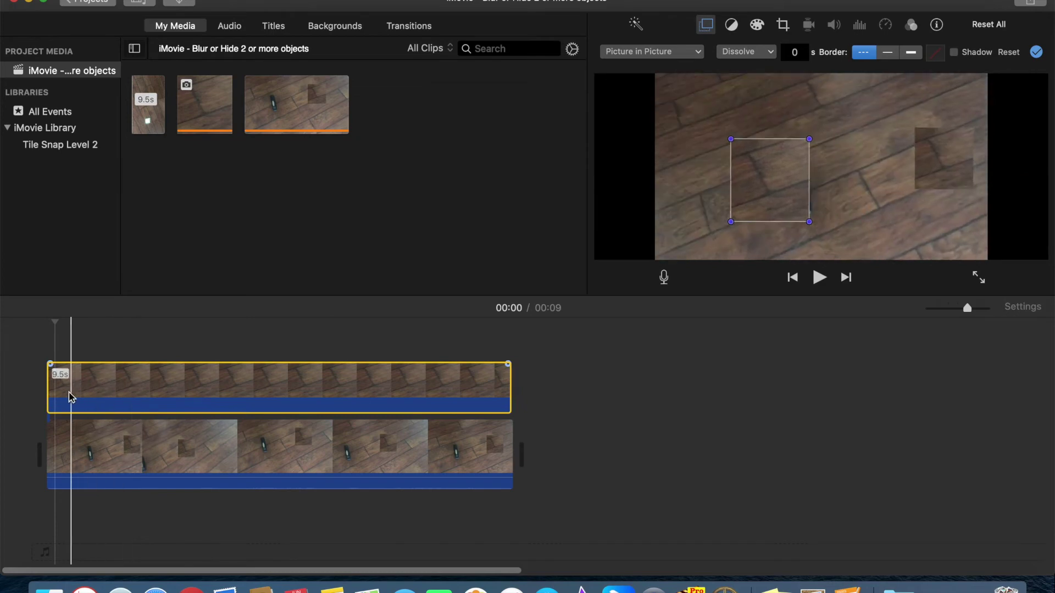
- Reposition the inset to follow the stapler at 00:01 and 00:06, then play back to check
click(97, 405)
drag(758, 205, 777, 206)
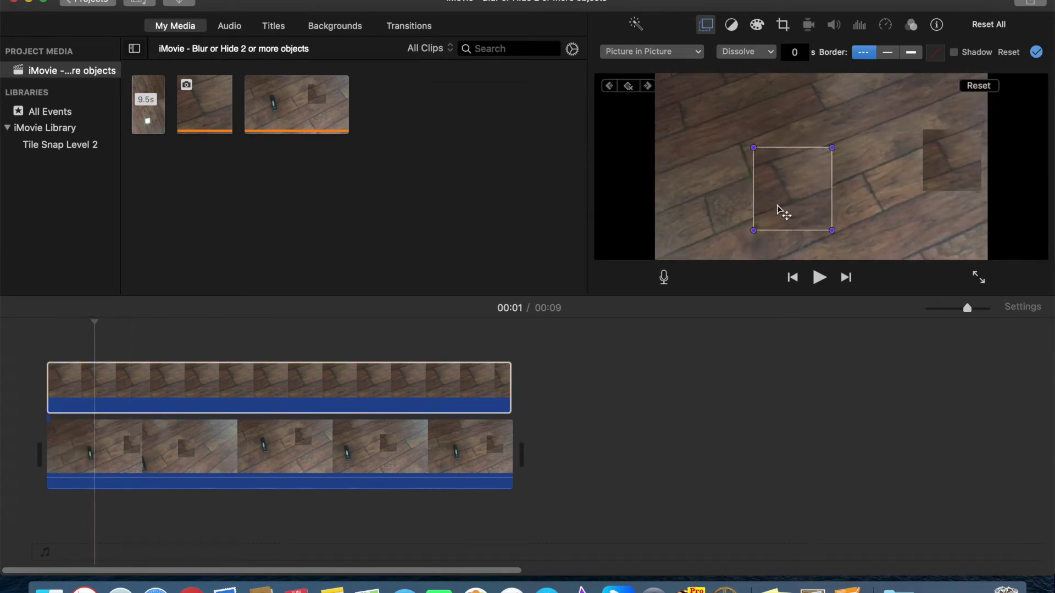
click(99, 387)
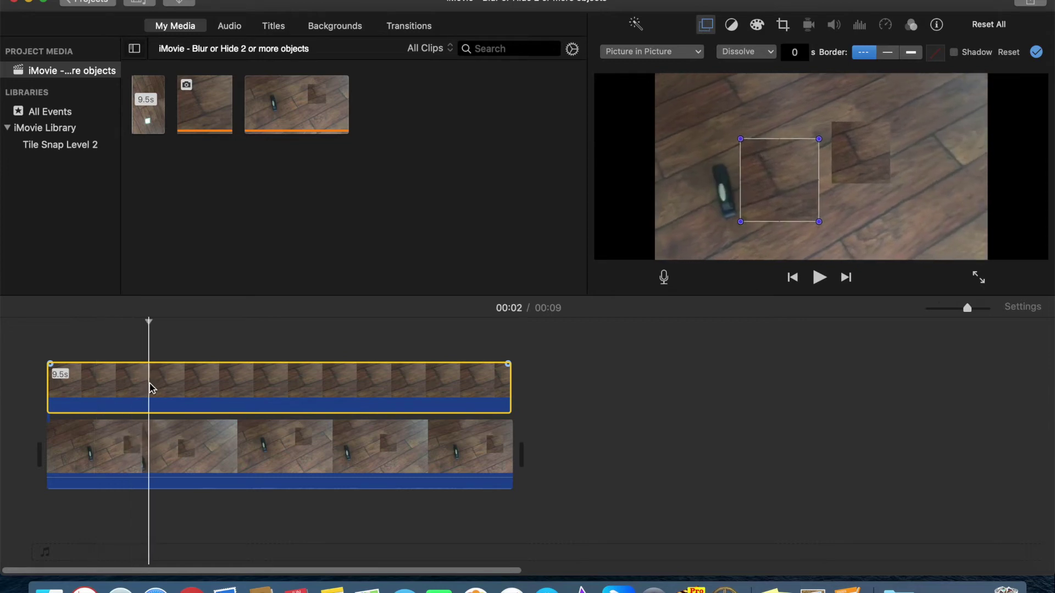
click(199, 392)
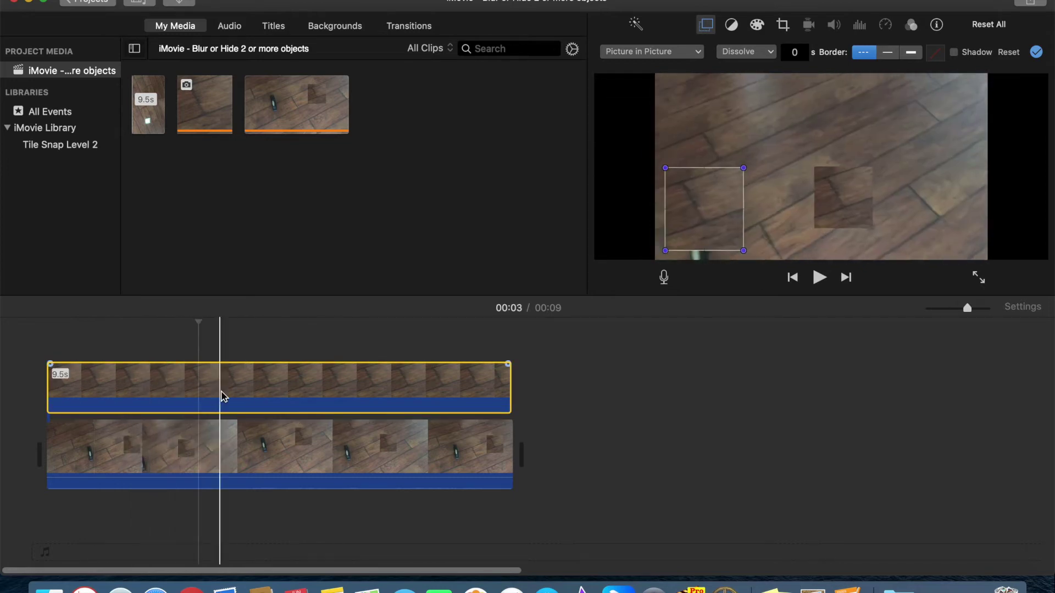
click(356, 385)
drag(725, 187, 747, 186)
key(space)
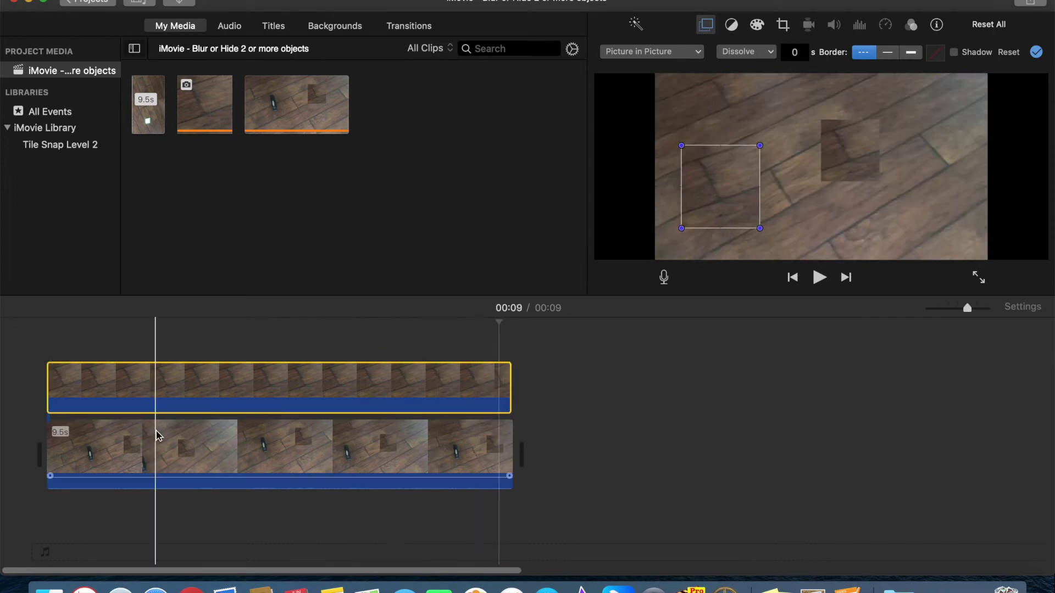
click(529, 370)
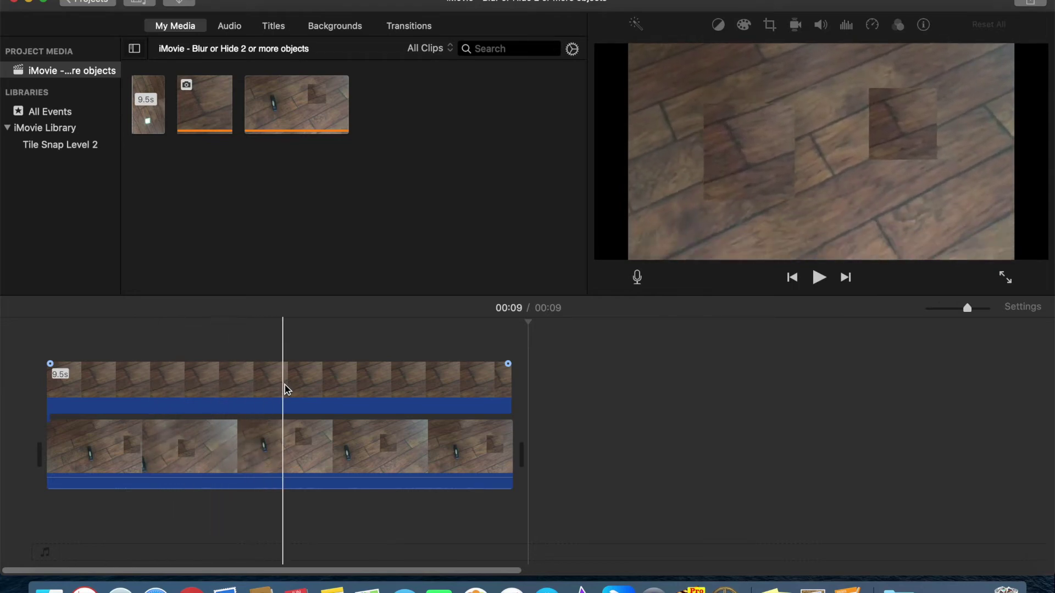
click(210, 381)
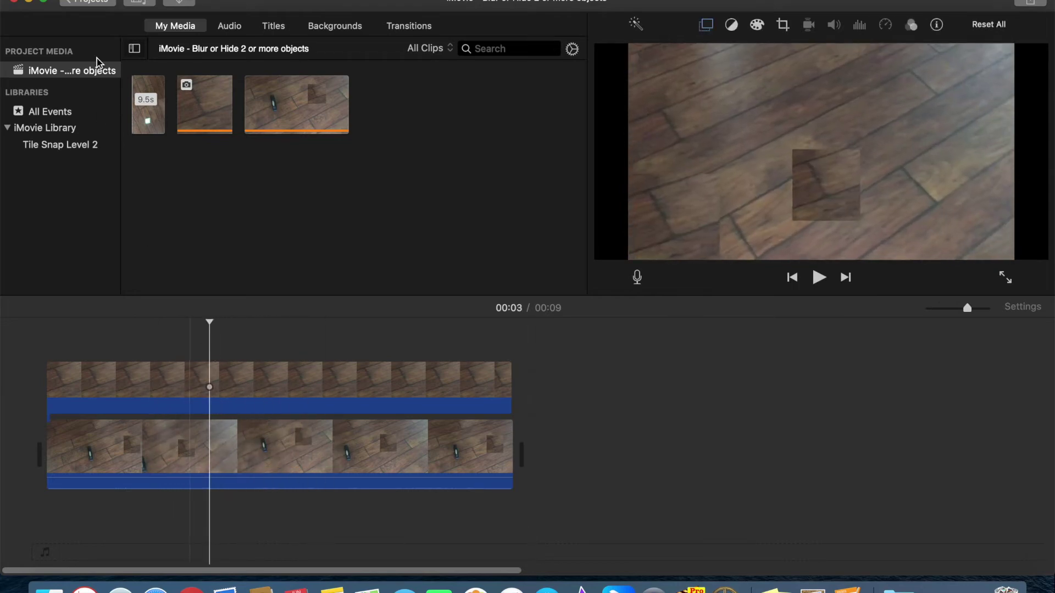
click(97, 1)
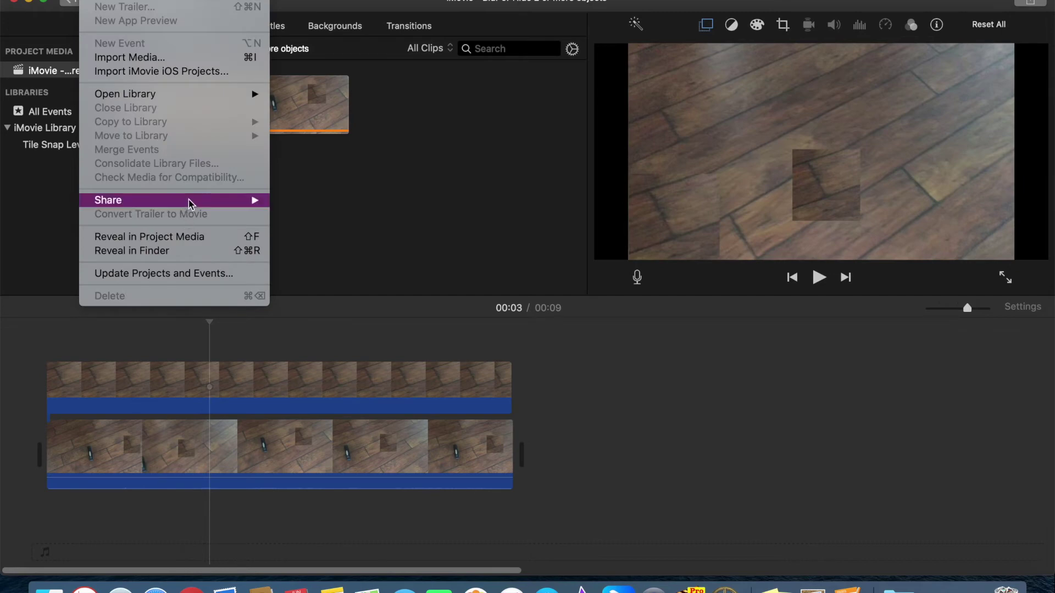
mouse_move(189, 200)
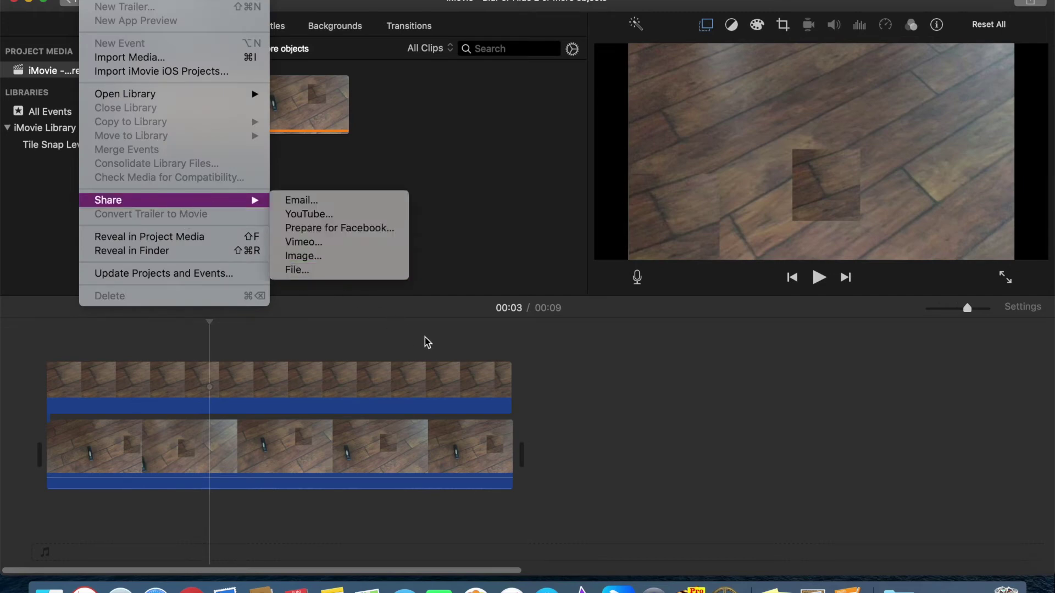
click(440, 340)
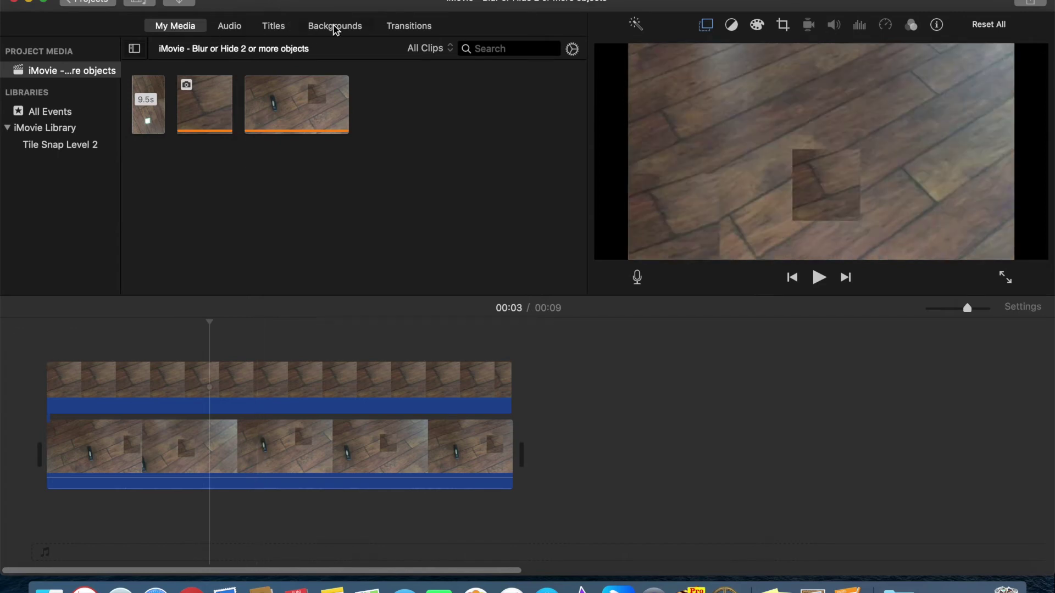
- Add the Underwater background to the timeline and lengthen it to about 8.8 seconds
click(335, 27)
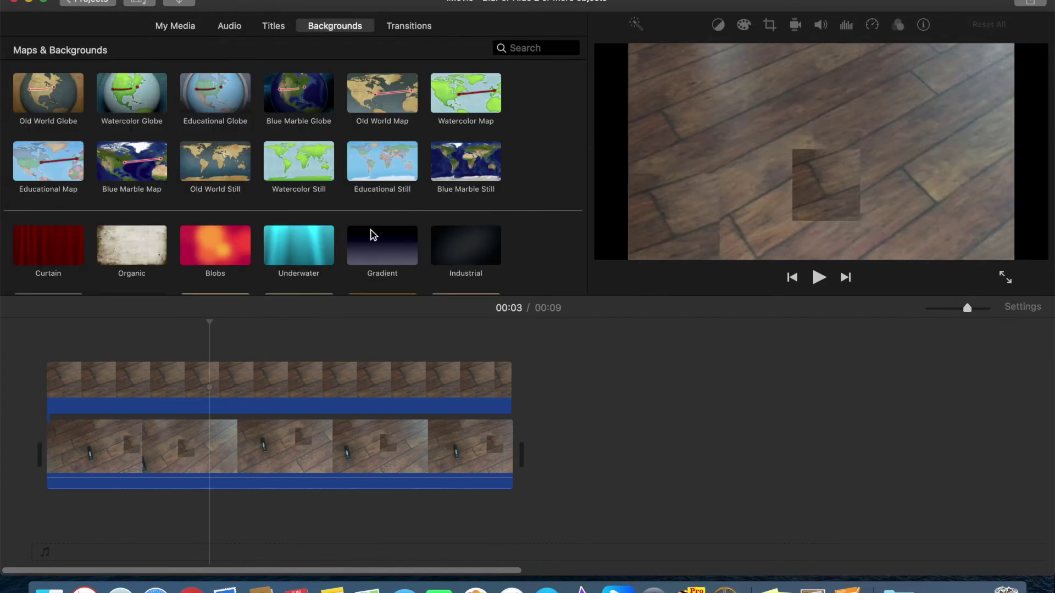
drag(290, 250, 624, 446)
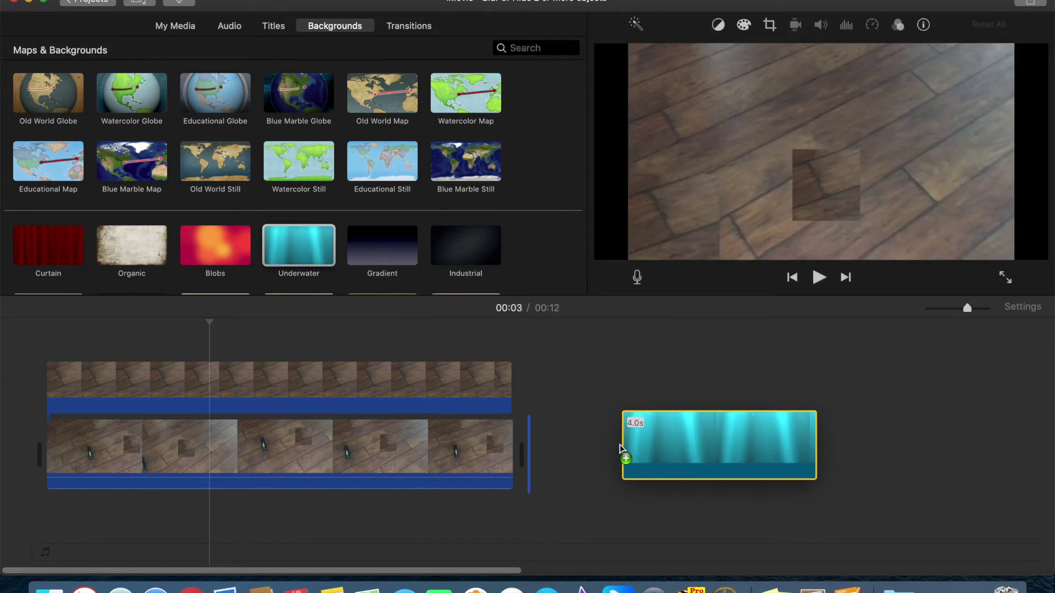
scroll(596, 446, right, 5)
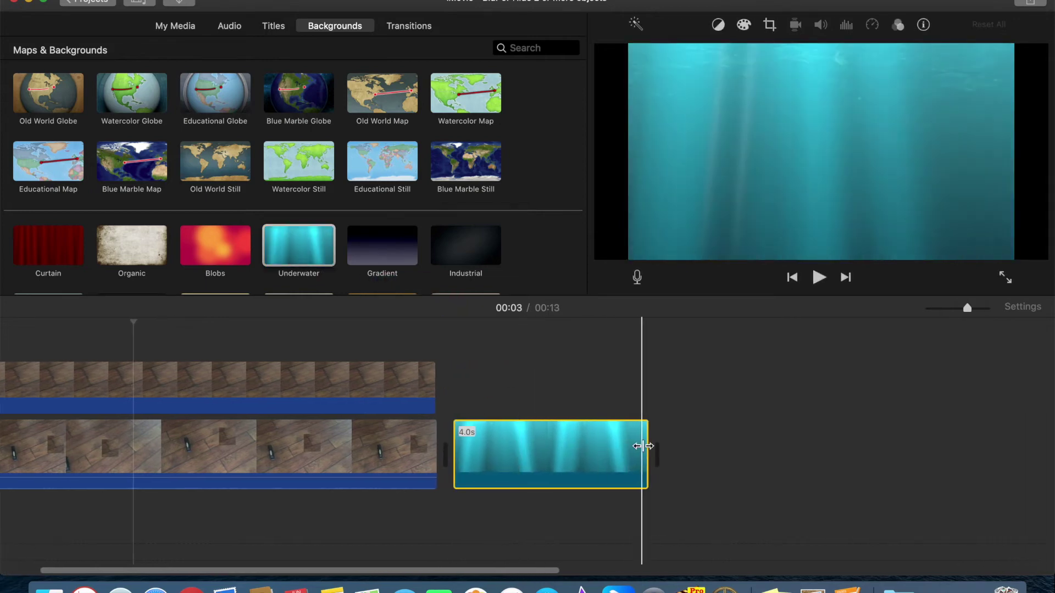
drag(644, 446, 942, 439)
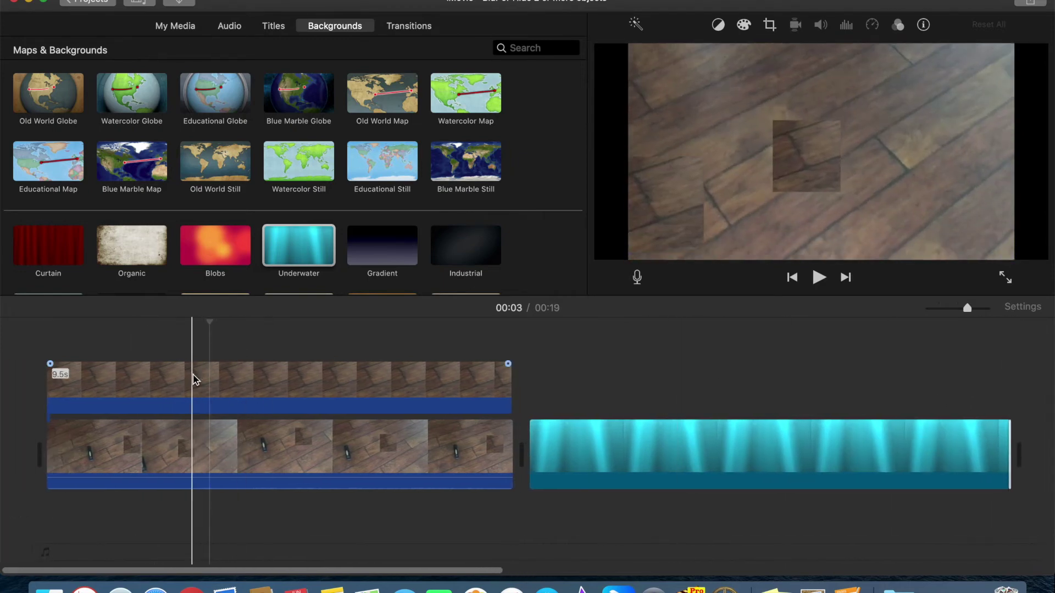
- Delete the upper floor clip and connect the remaining floor clip above the Underwater background
drag(196, 376, 581, 344)
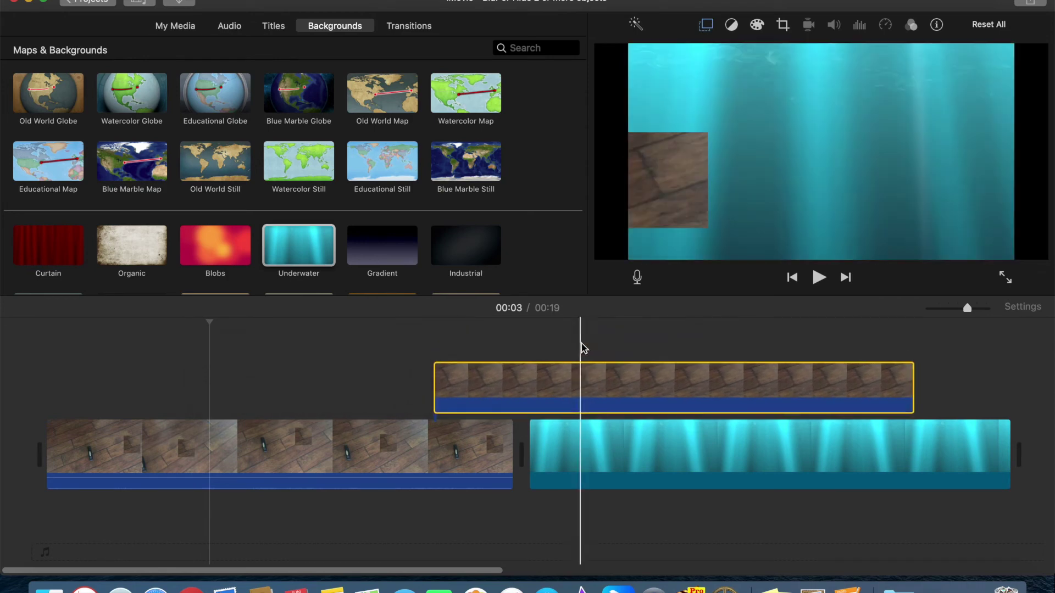
click(519, 384)
key(Delete)
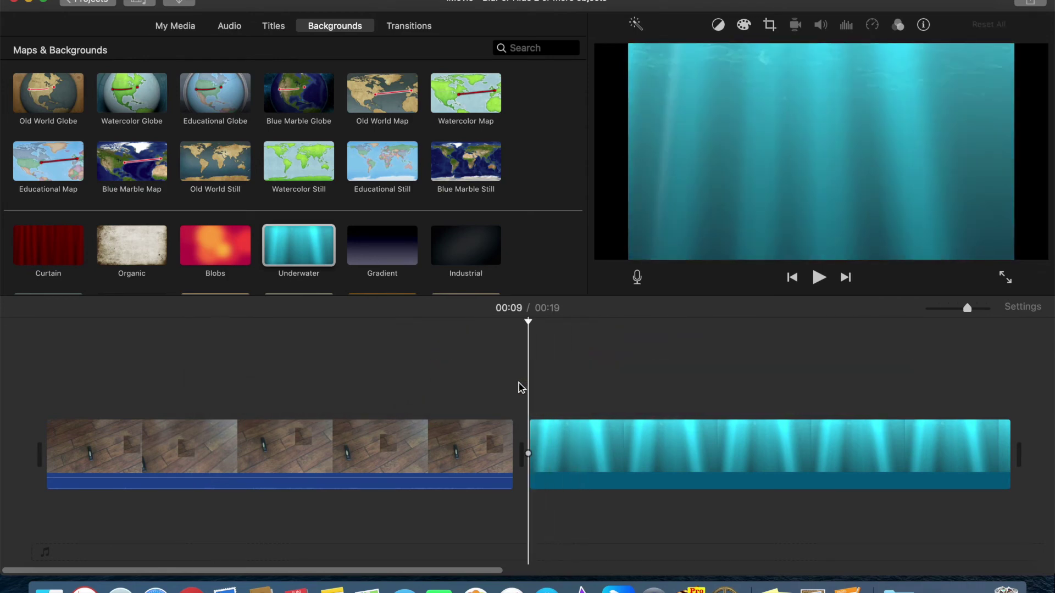
drag(167, 466, 107, 379)
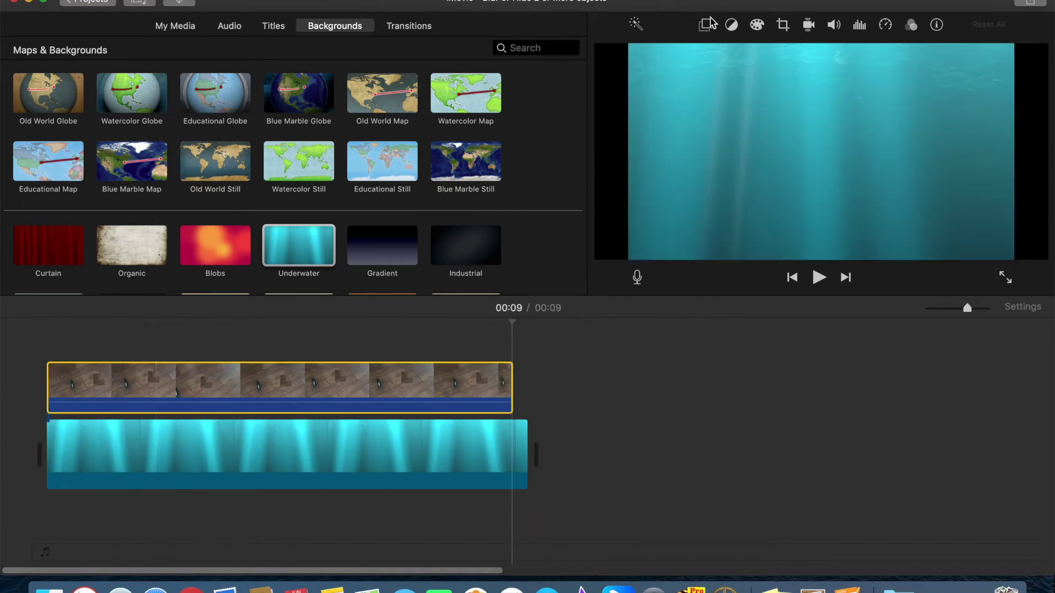
click(707, 26)
click(675, 55)
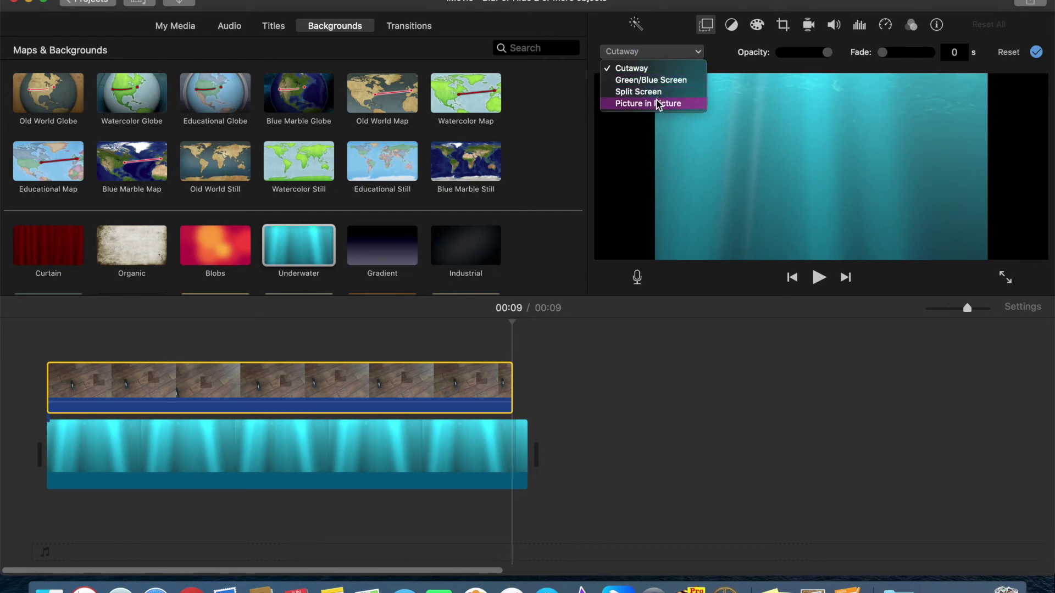
- Set the floor clip's overlay to Picture in Picture and move the inset to the lower-left corner
click(659, 102)
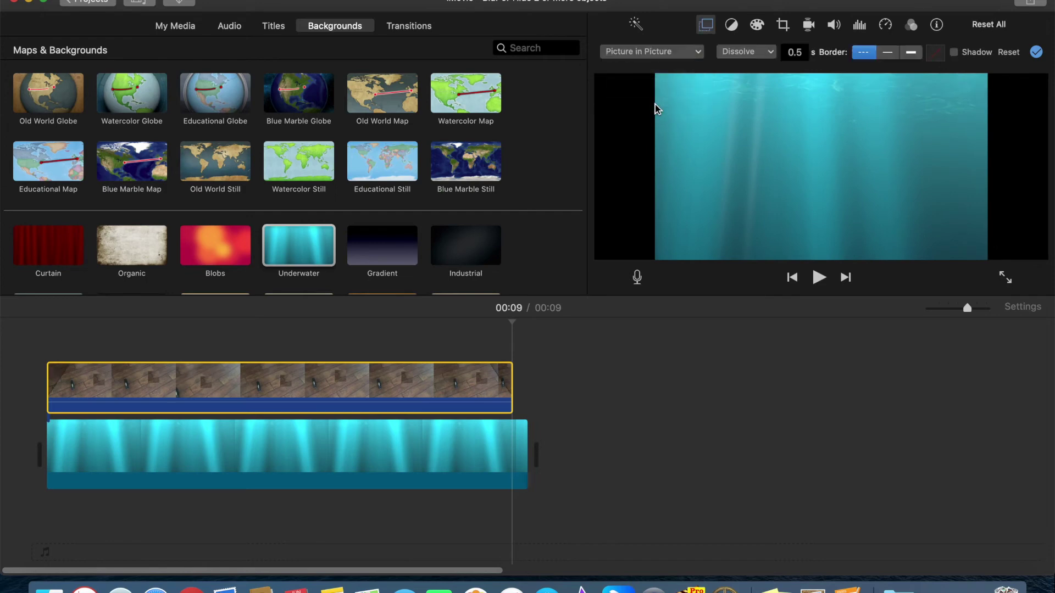
click(783, 26)
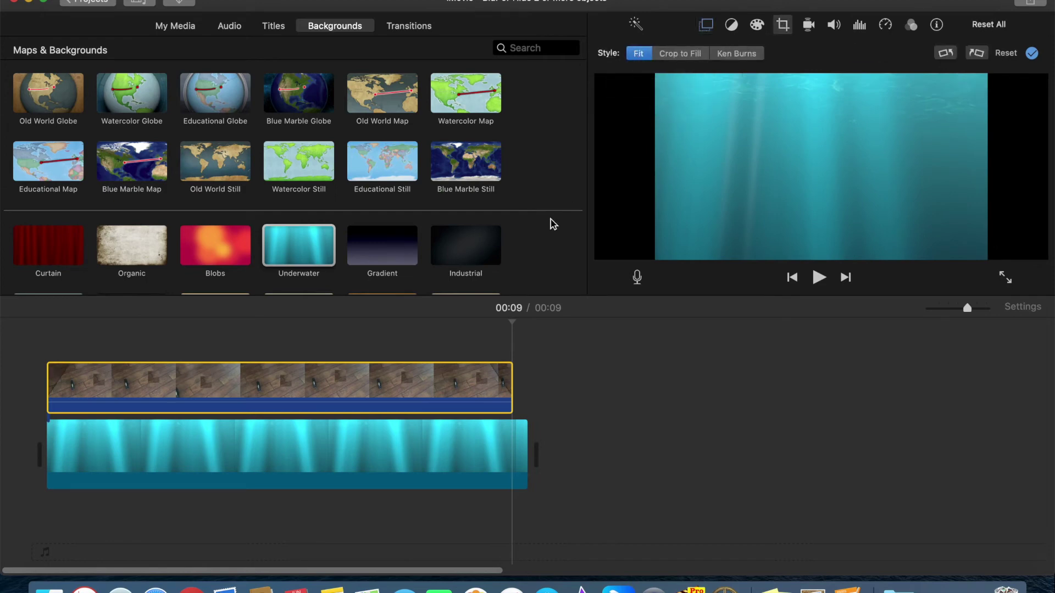
click(189, 440)
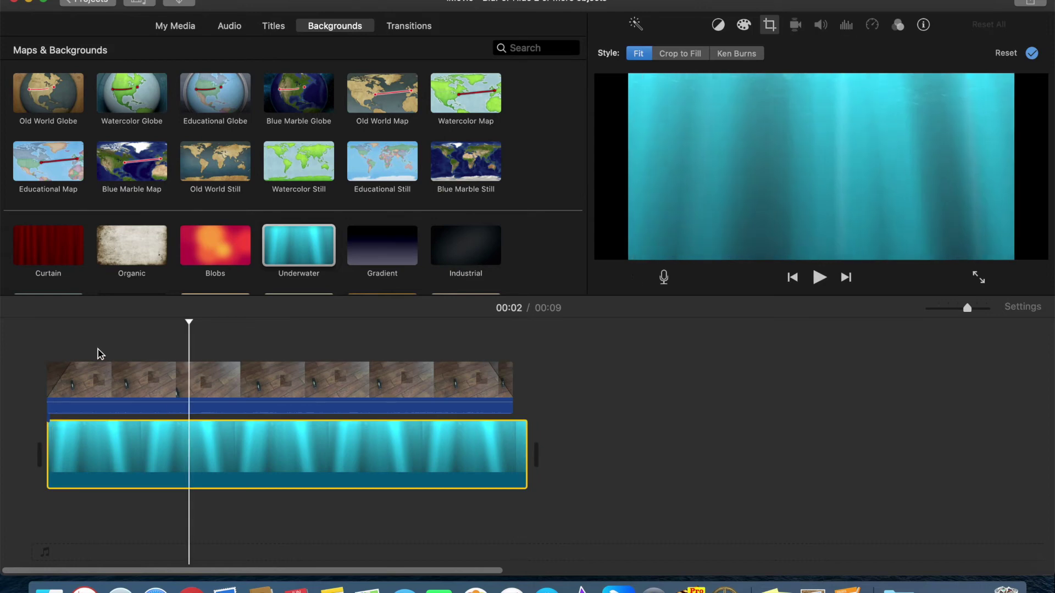
click(97, 379)
click(65, 443)
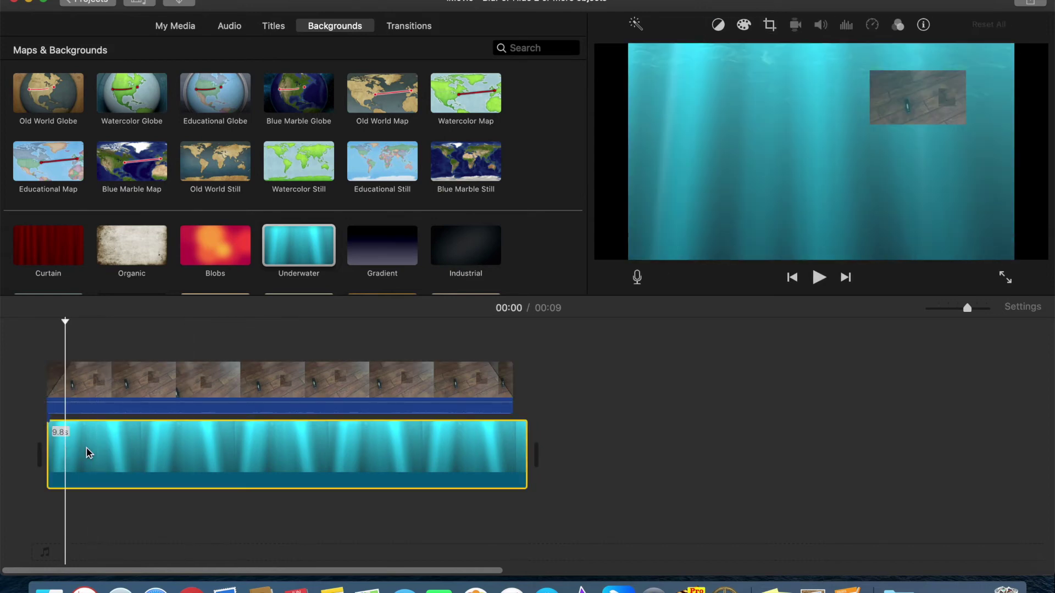
click(214, 388)
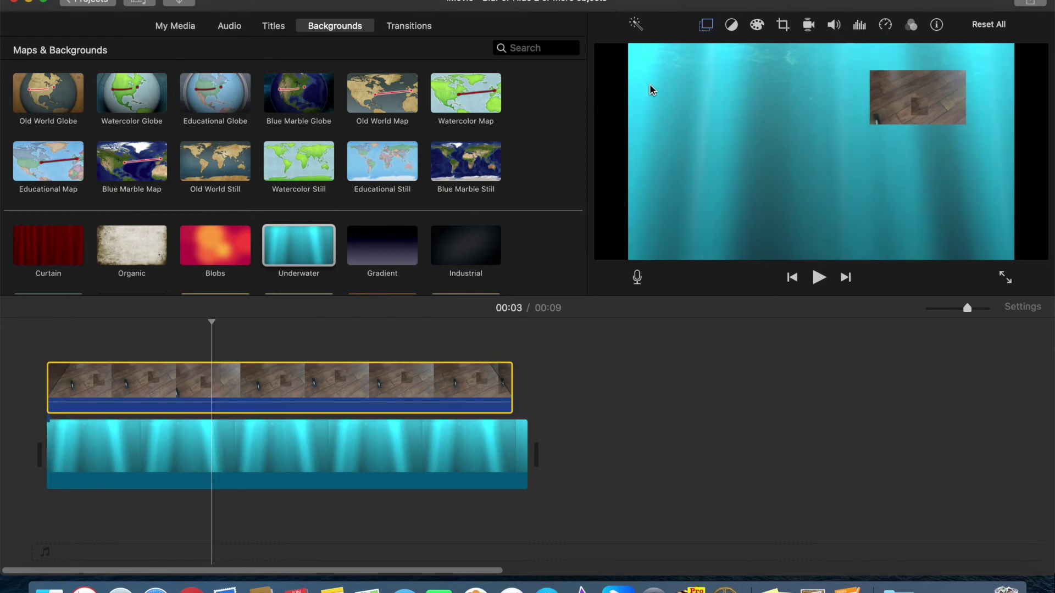
click(291, 379)
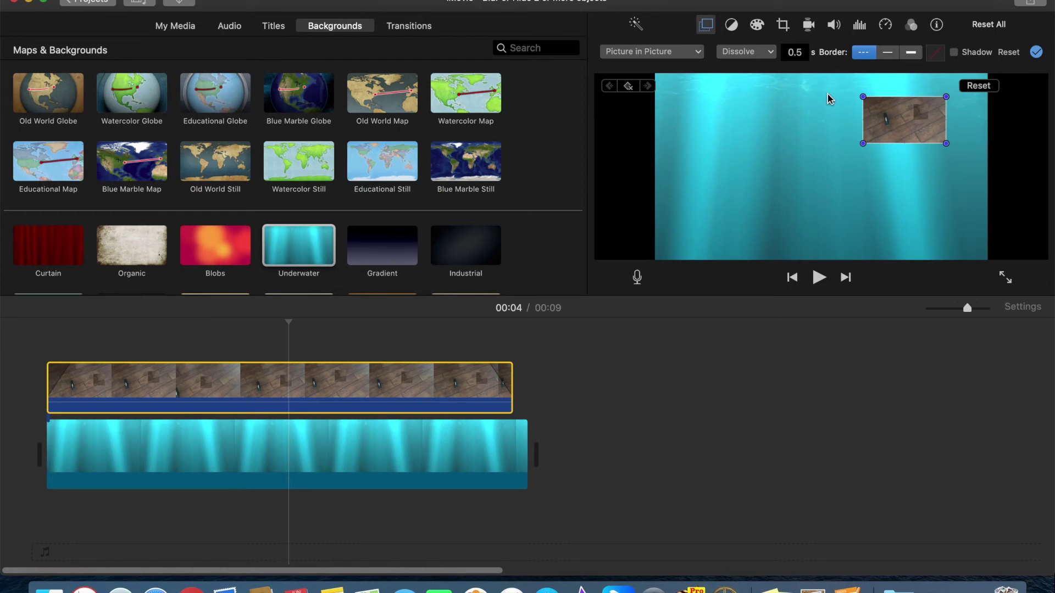
drag(813, 134, 793, 175)
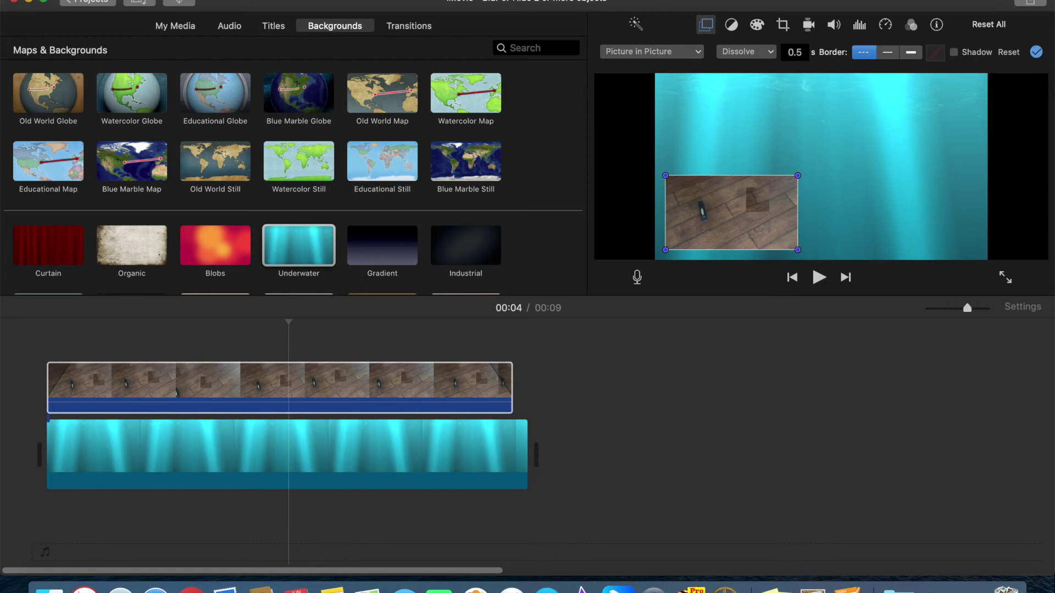
- Export the movie as a file with '2' appended to its name, then dismiss the success notice
click(91, 0)
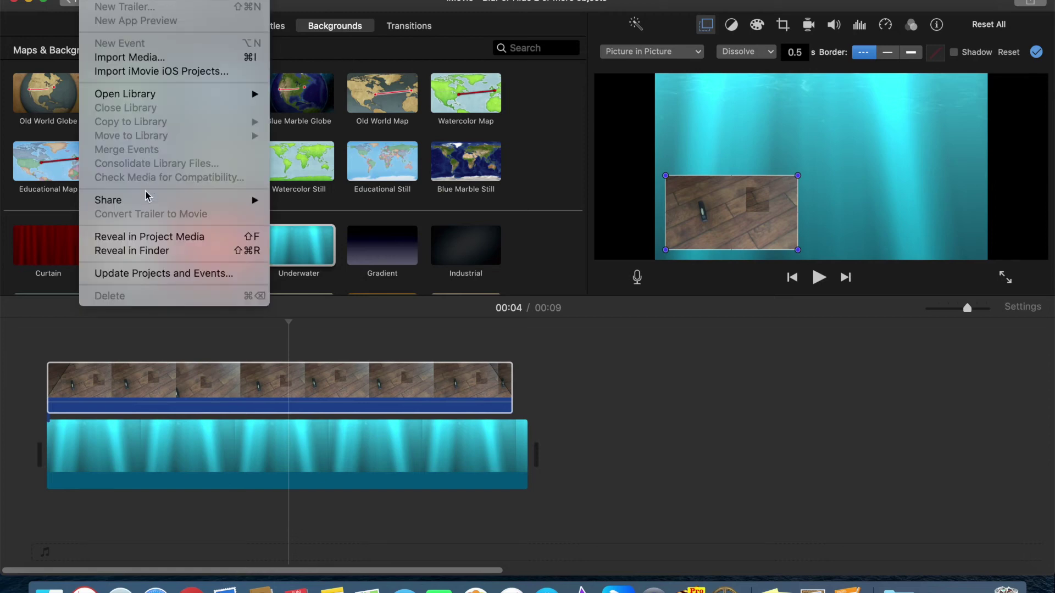
mouse_move(146, 199)
click(300, 271)
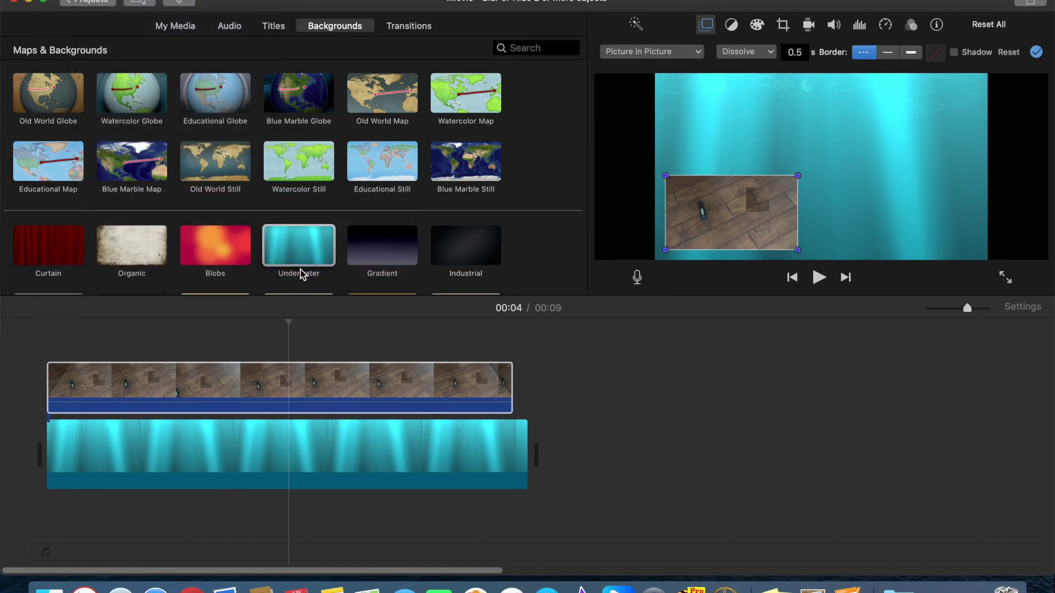
key(Return)
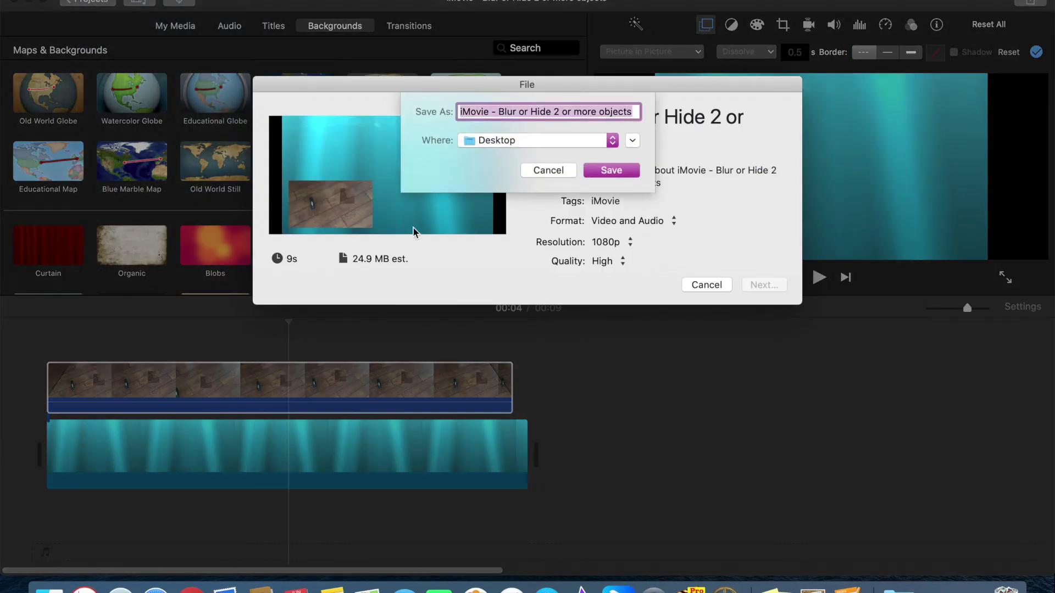
click(635, 112)
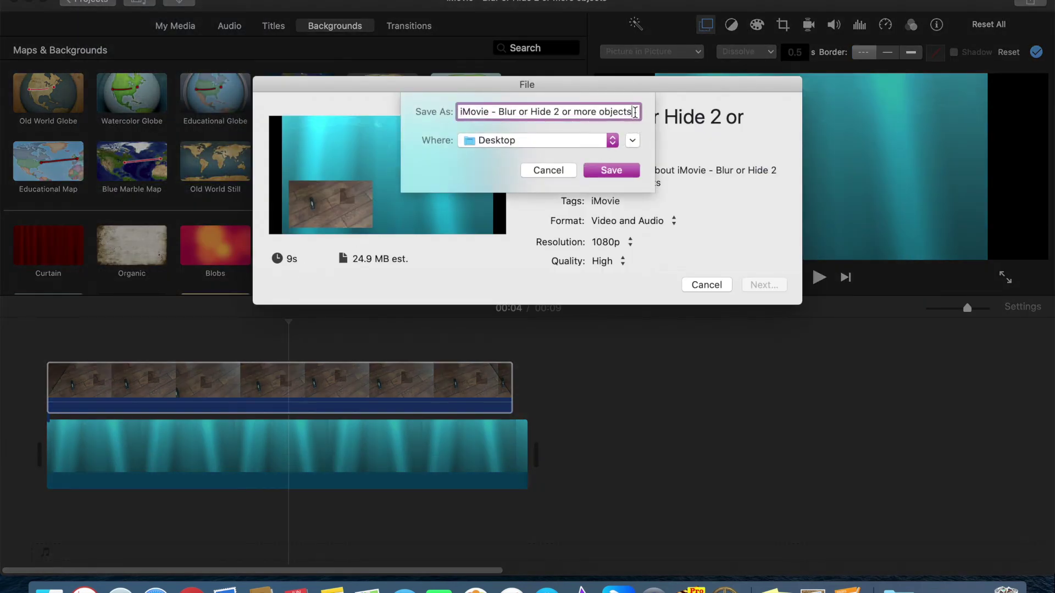
text(2)
key(Return)
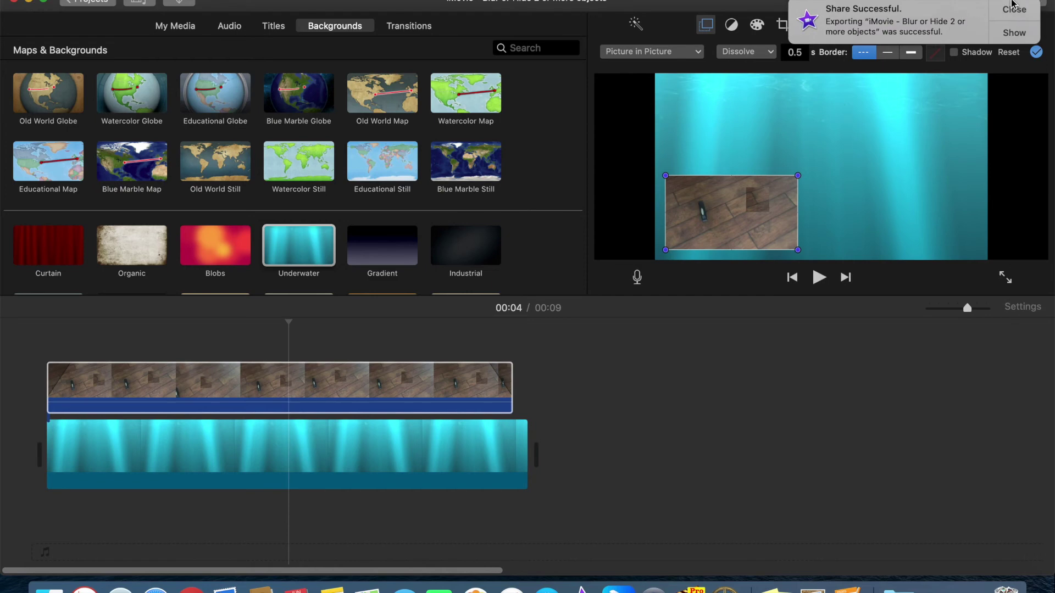
click(1014, 16)
- Clear the timeline and add the exported underwater video from the desktop
drag(596, 481, 409, 381)
key(Delete)
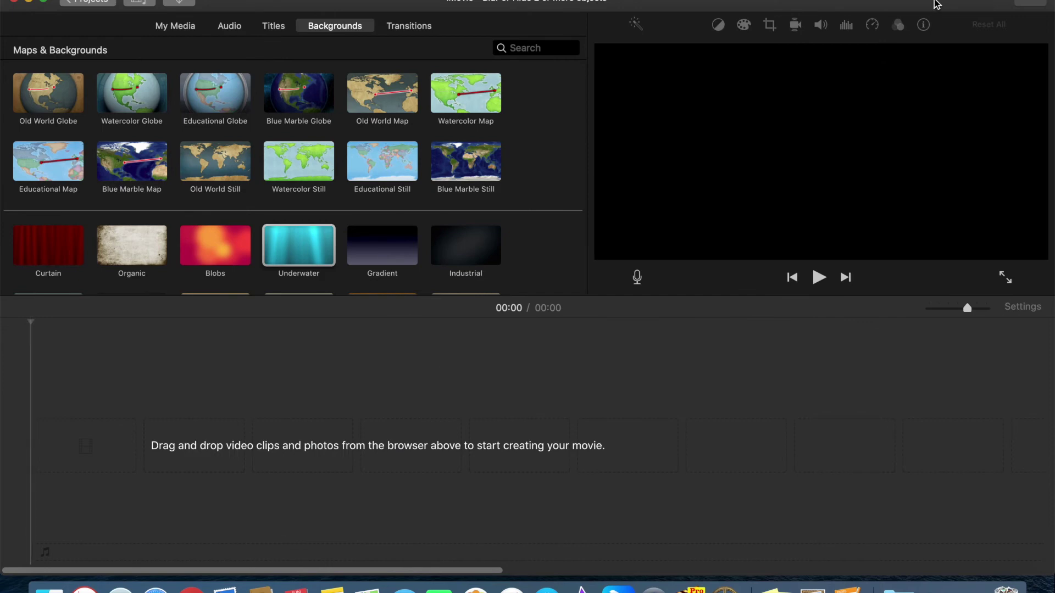
drag(936, 4, 722, 5)
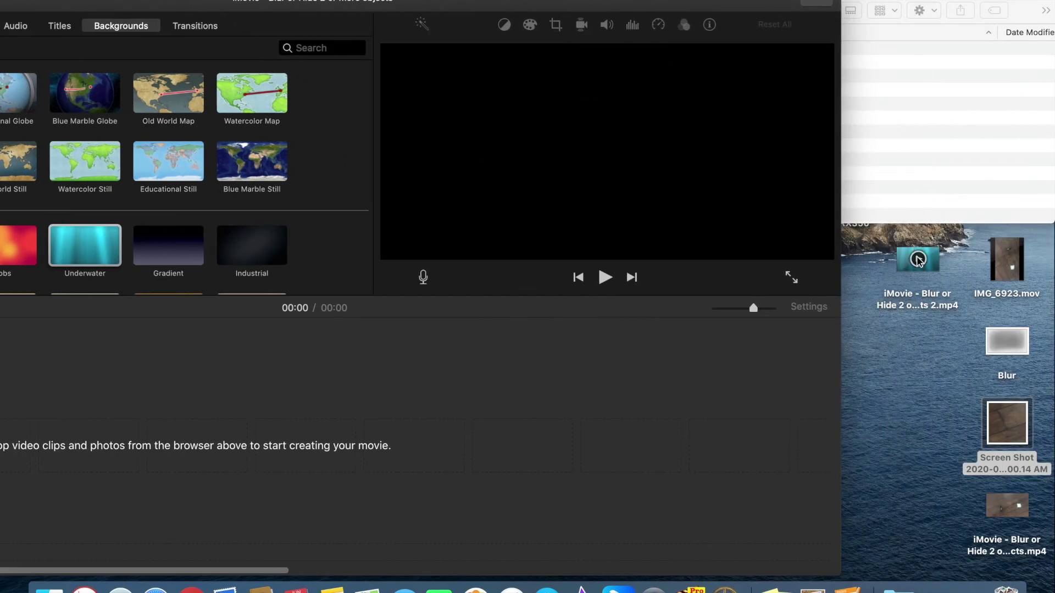
drag(918, 259, 565, 384)
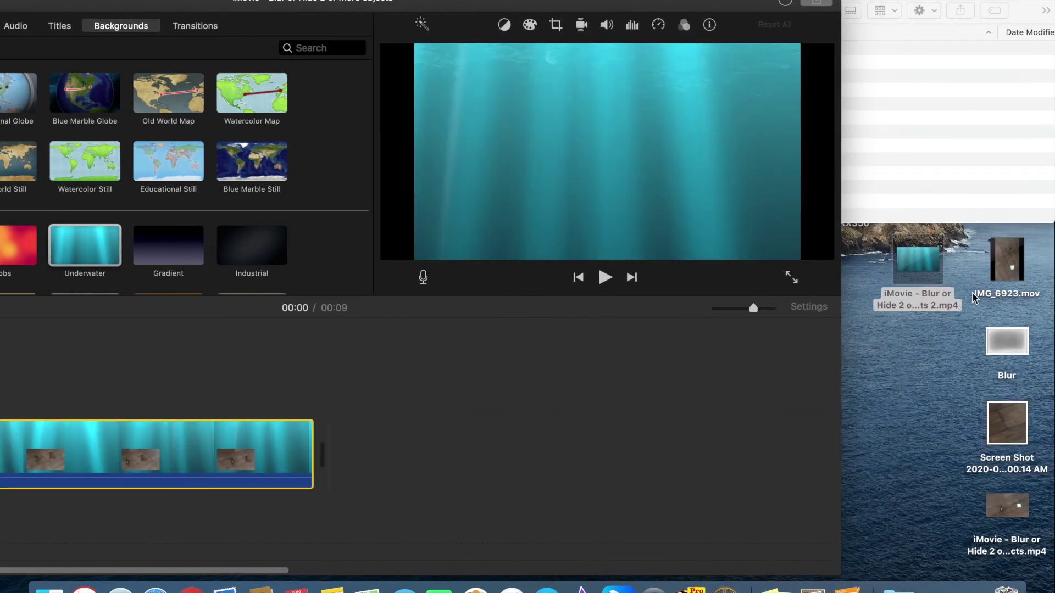
- Add IMG_6923.mov, rotate it to landscape, and connect it above the underwater clip
drag(1019, 275, 605, 439)
click(556, 25)
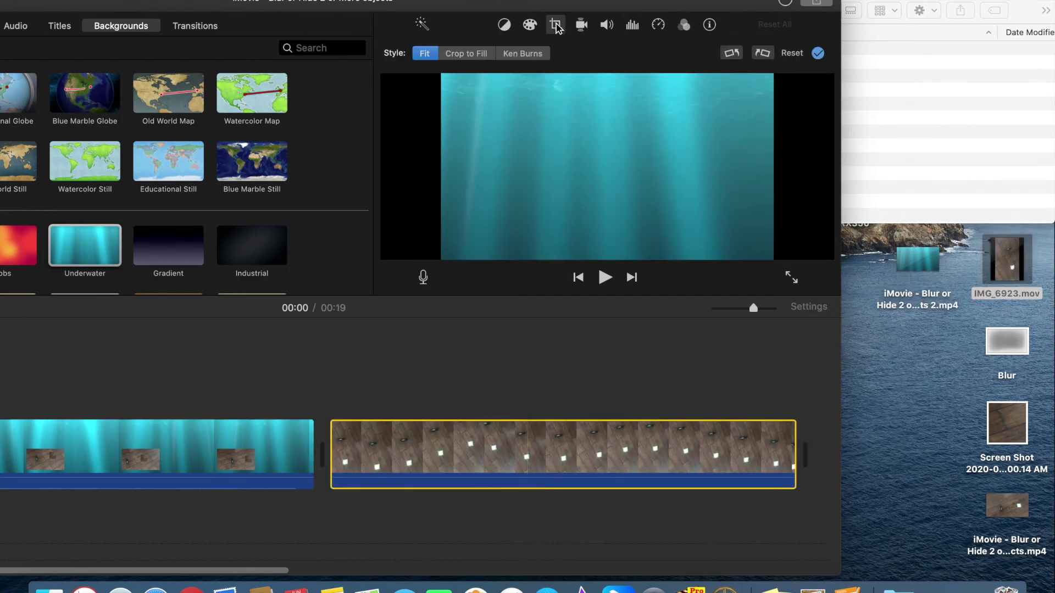
click(733, 54)
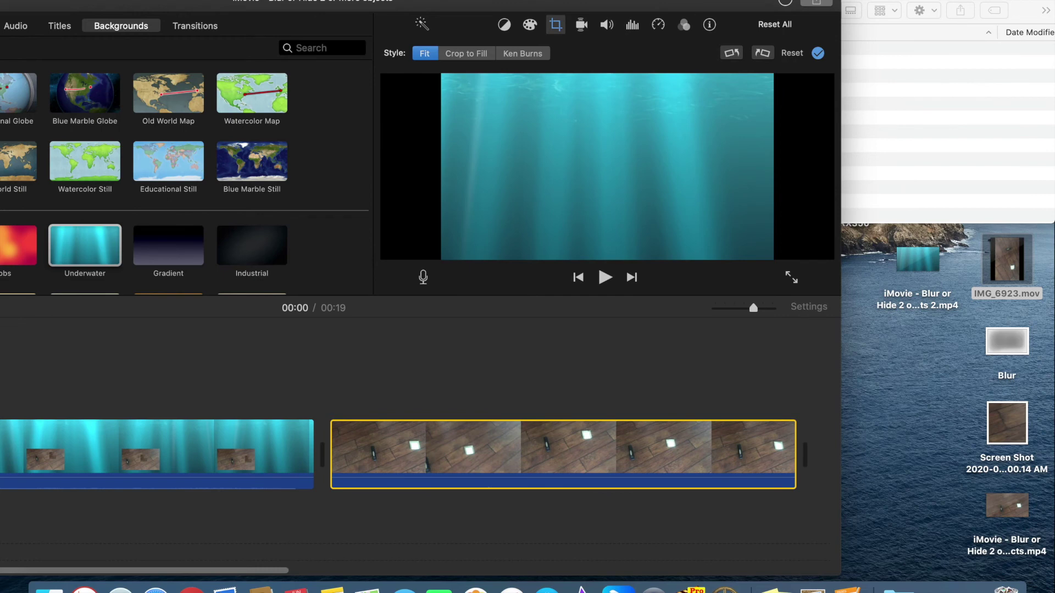
key(ctrl+alt+Return)
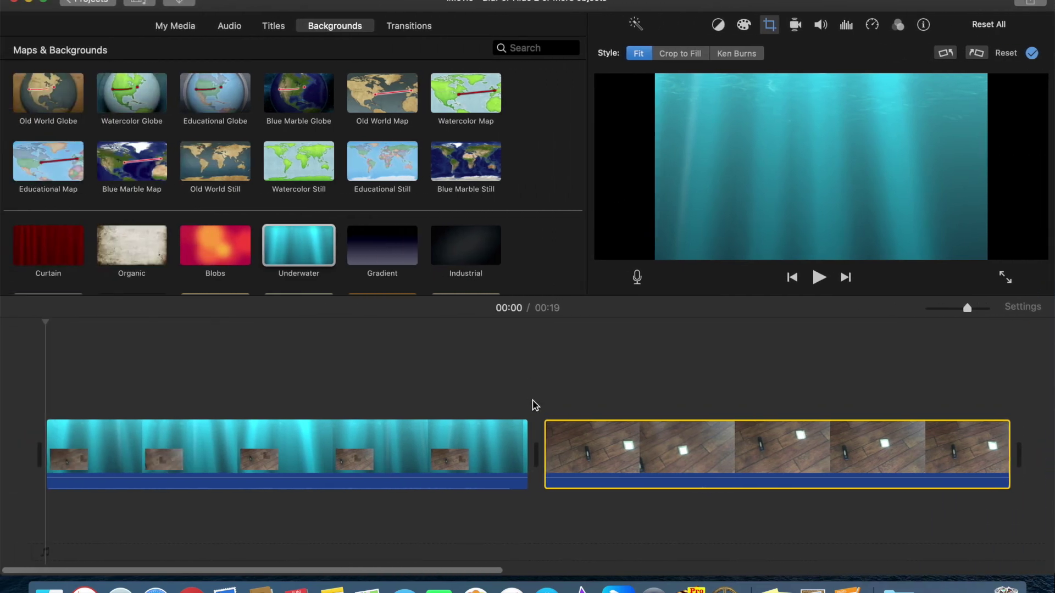
drag(593, 453, 95, 358)
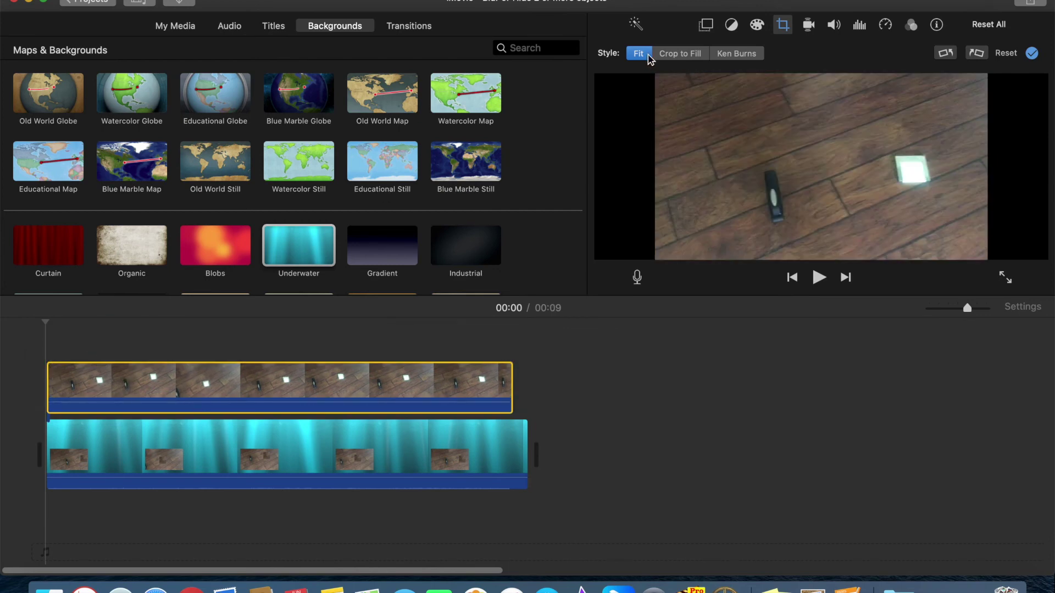
- Make IMG_6923.mov a Picture in Picture inset, enlarge it, and place it in the lower right
click(705, 26)
click(694, 51)
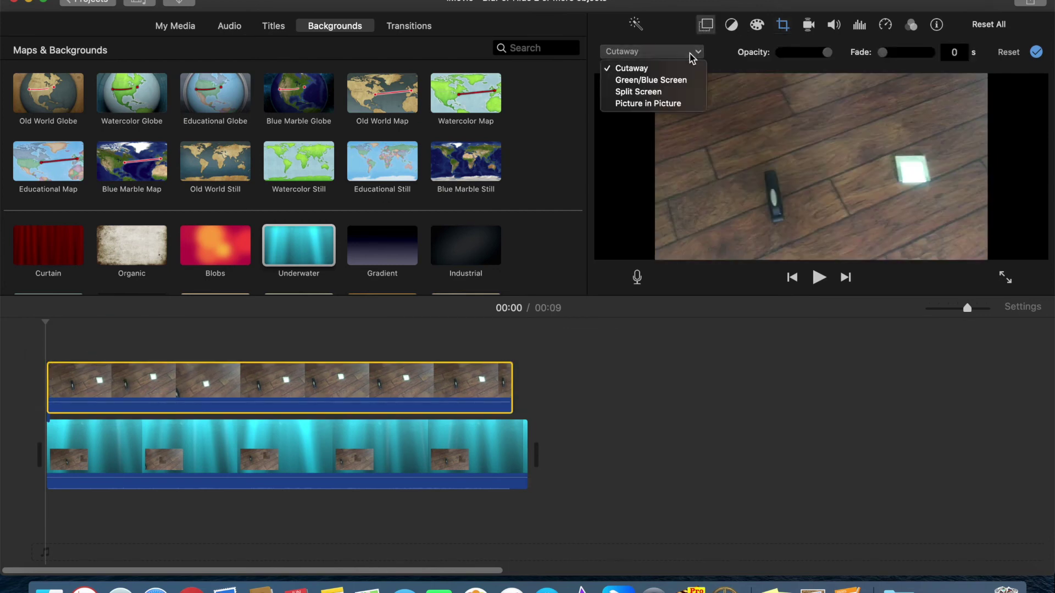
click(648, 104)
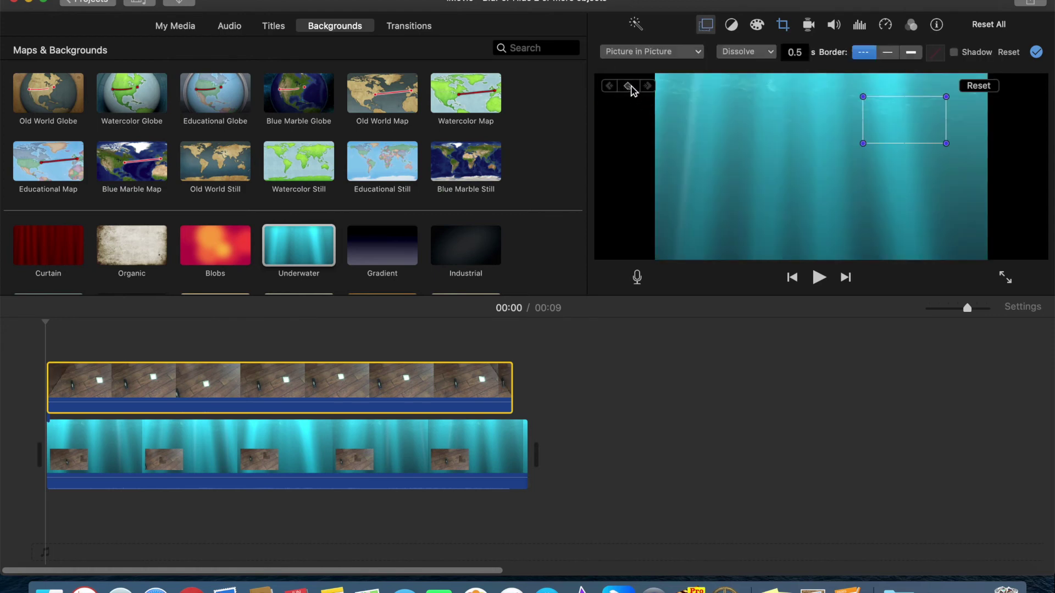
drag(895, 117, 826, 174)
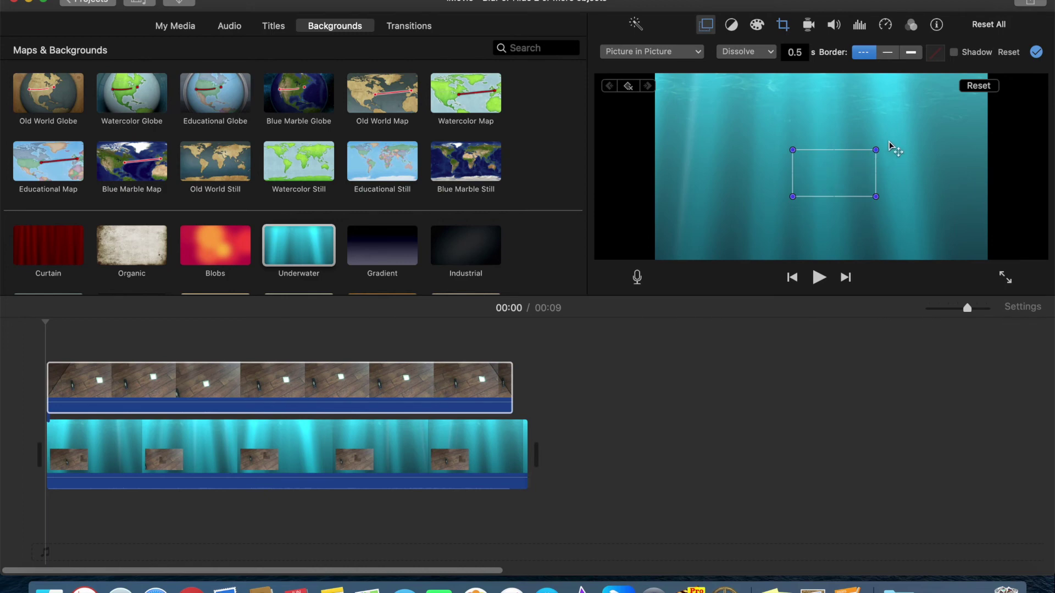
drag(876, 152, 940, 114)
drag(908, 184, 927, 209)
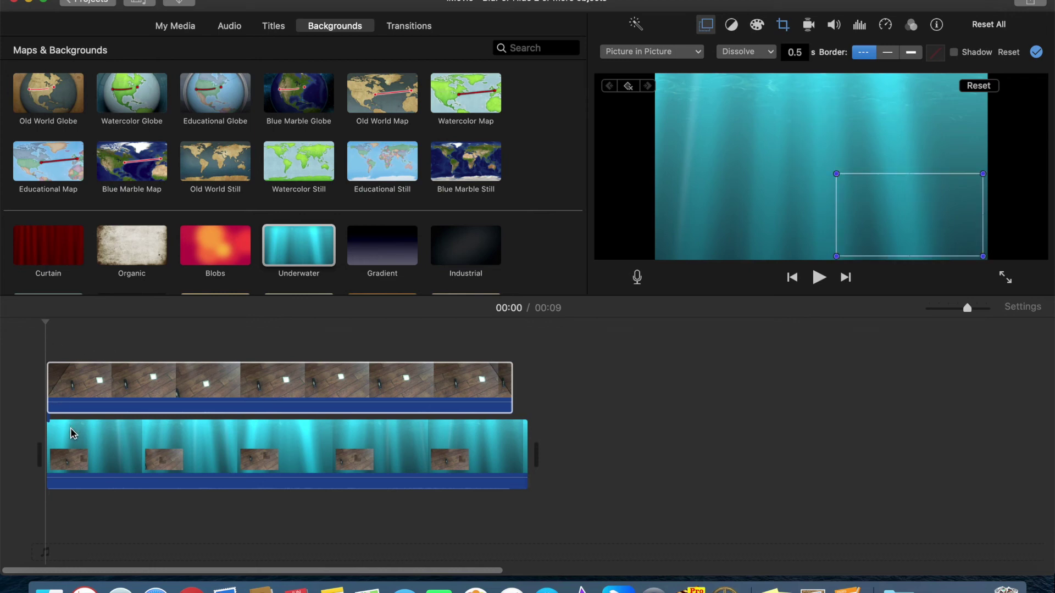
click(69, 446)
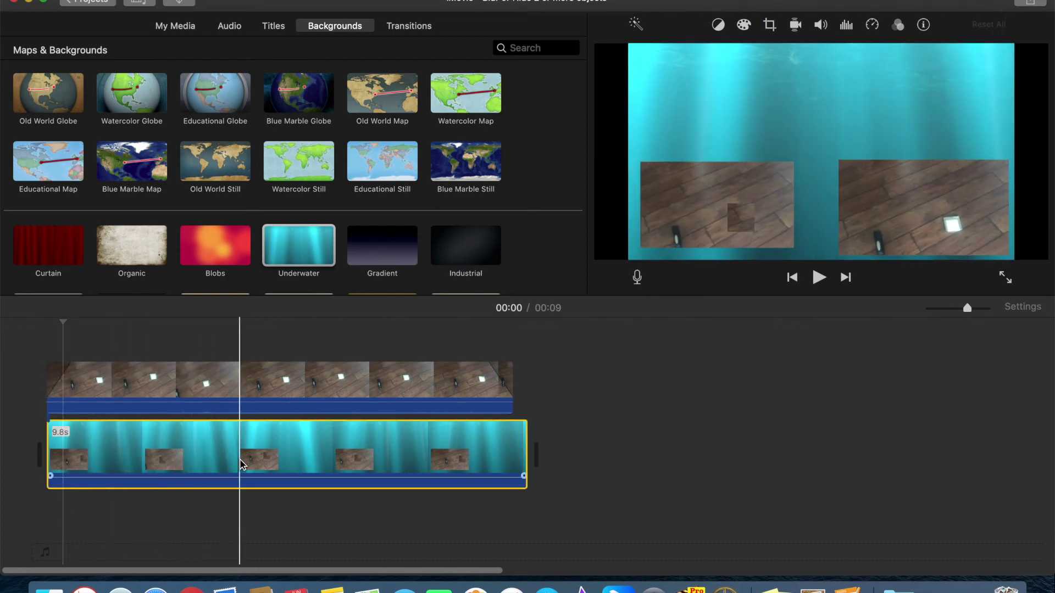
- Add a Prism title above the clips and stretch it to 9.5 seconds
click(274, 26)
scroll(275, 143, down, 5)
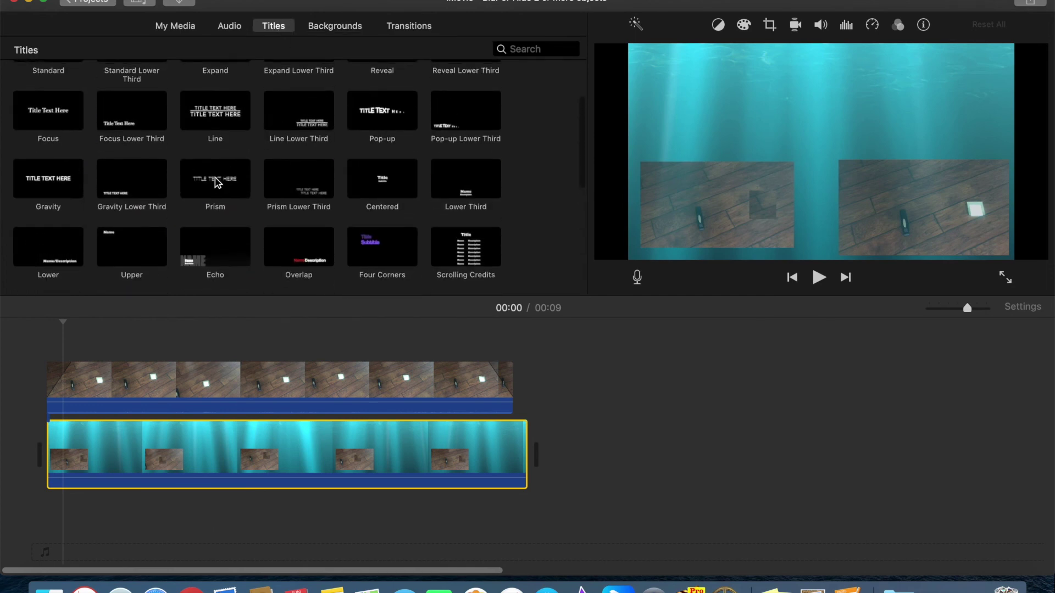
drag(218, 182, 48, 345)
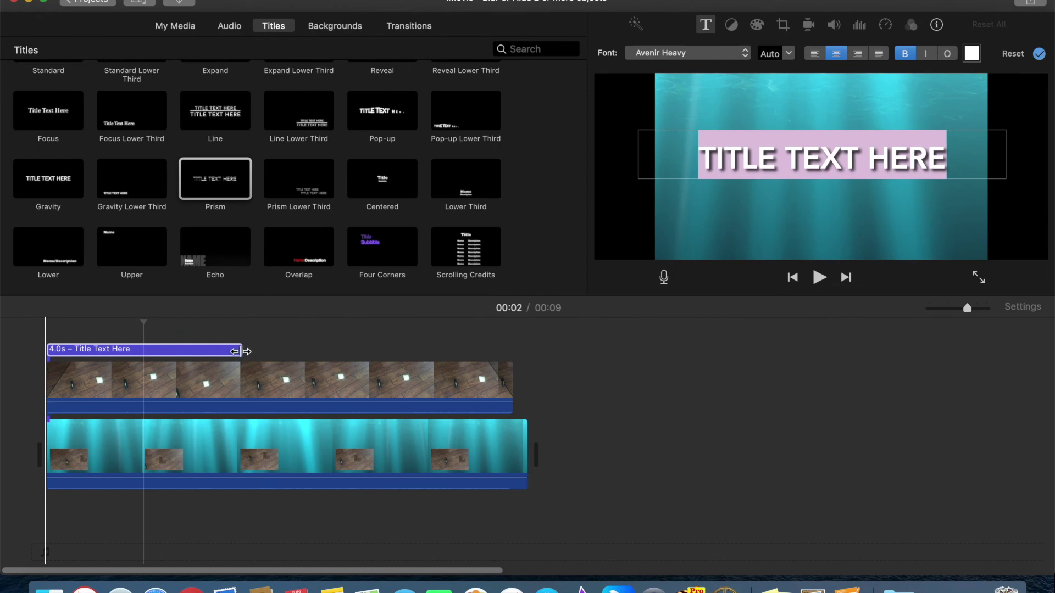
click(325, 344)
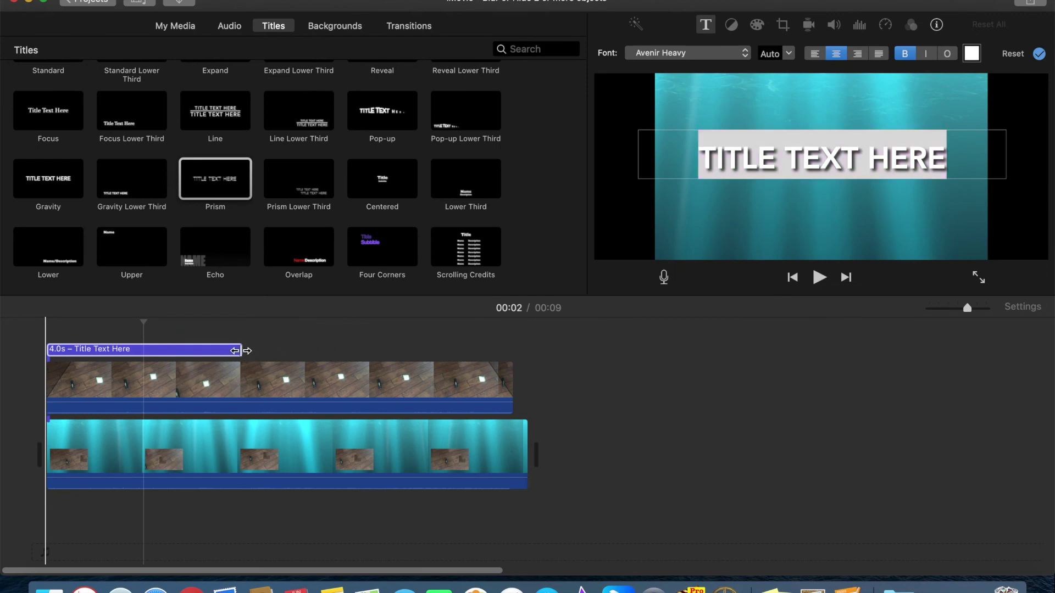
drag(242, 351, 512, 350)
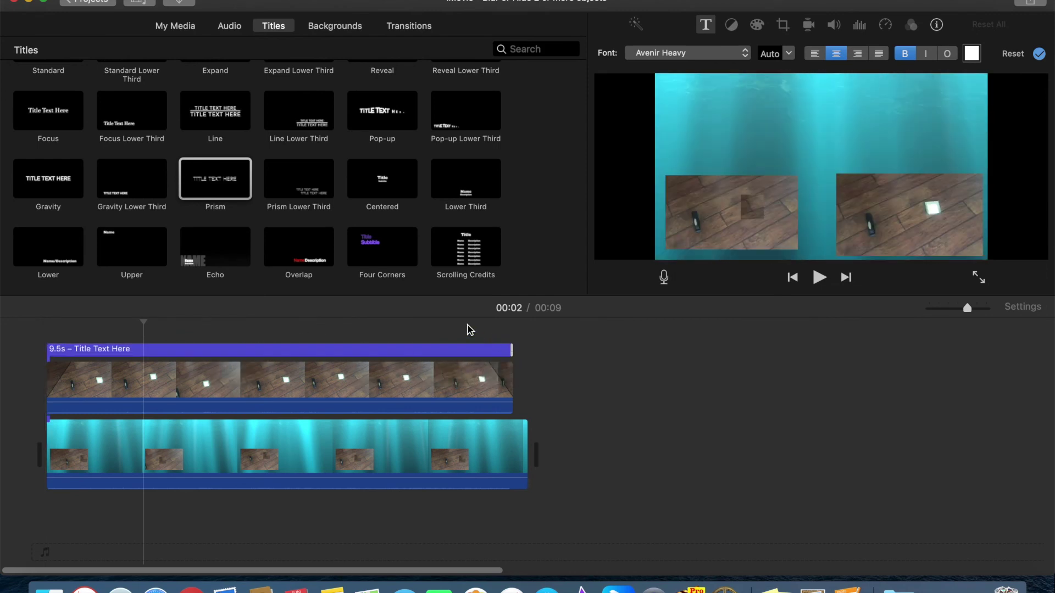
- Enter the title text '2 PIPS IN THE SAME CLIP'
click(85, 351)
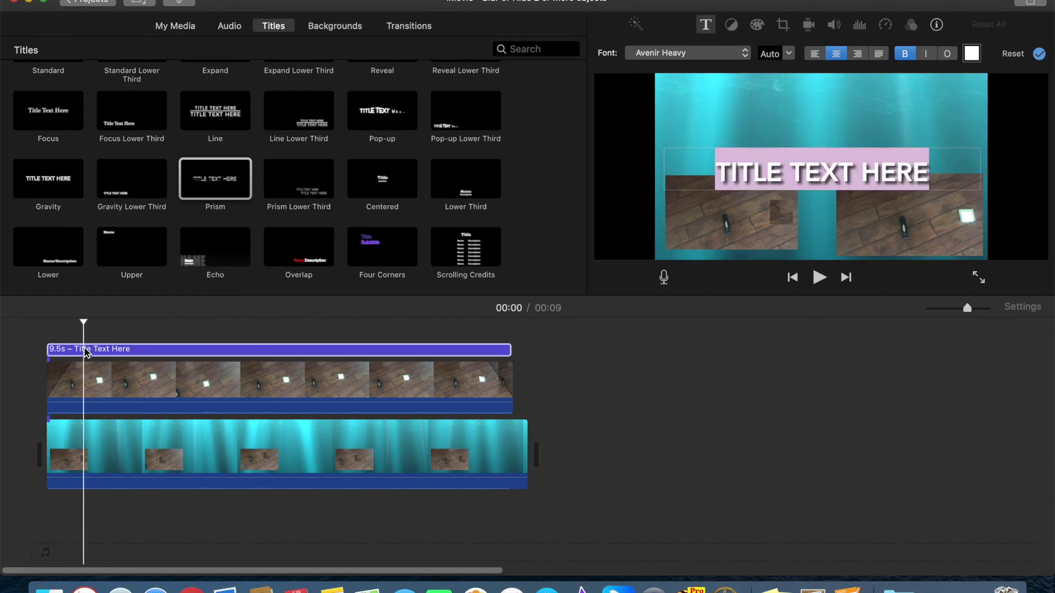
text(2 PIP)
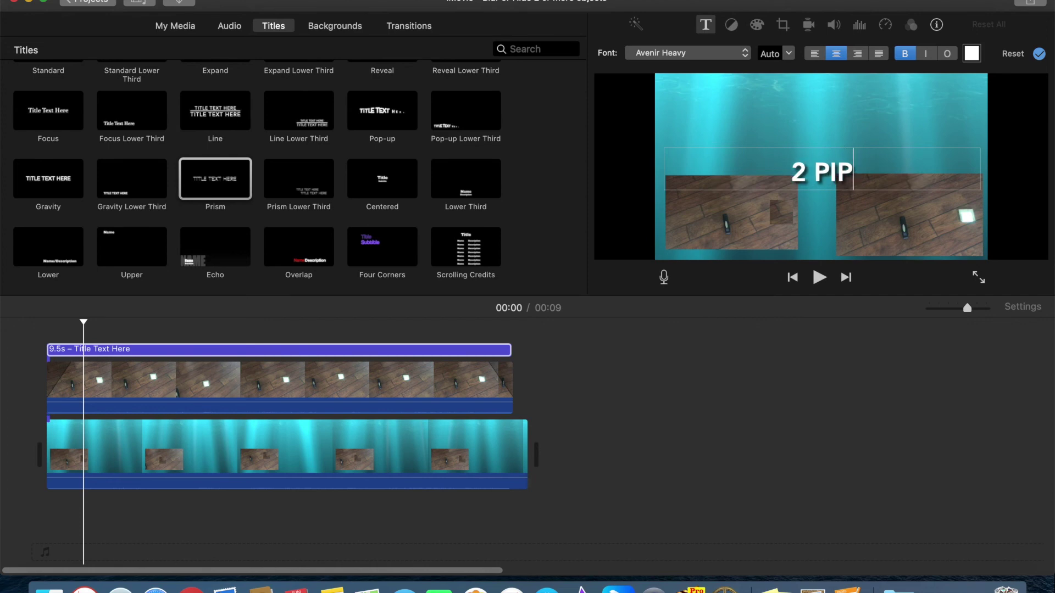
text(S)
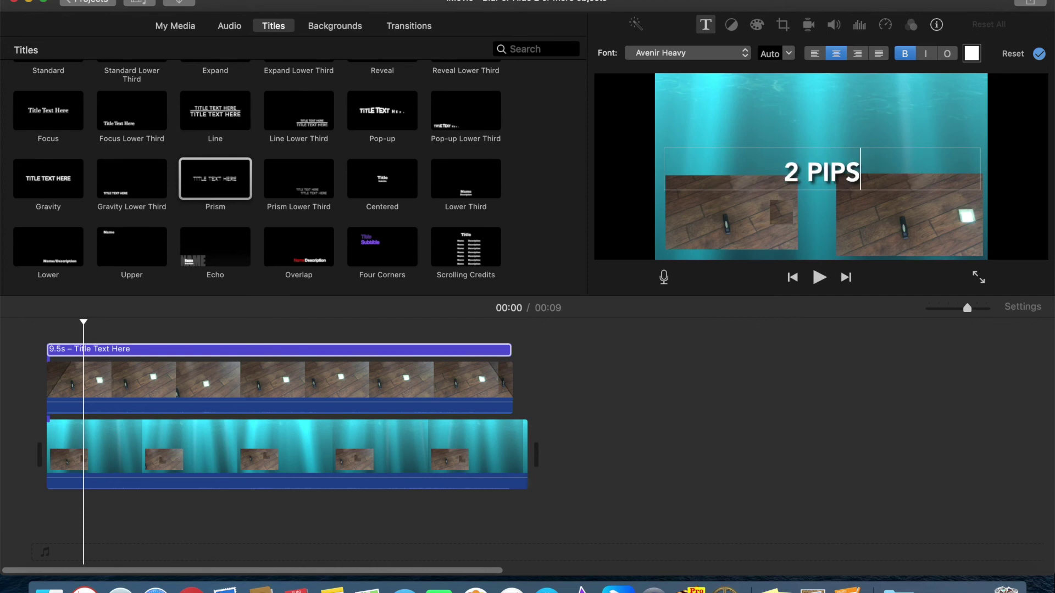
text( ON)
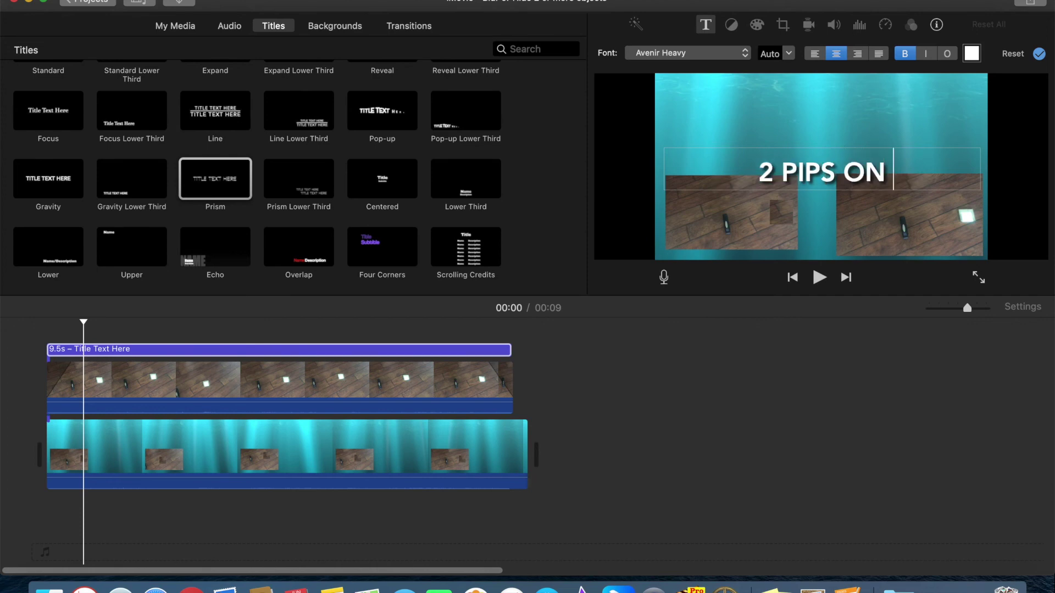
key(BackSpace)
key(BackSpace)
text(IN THE )
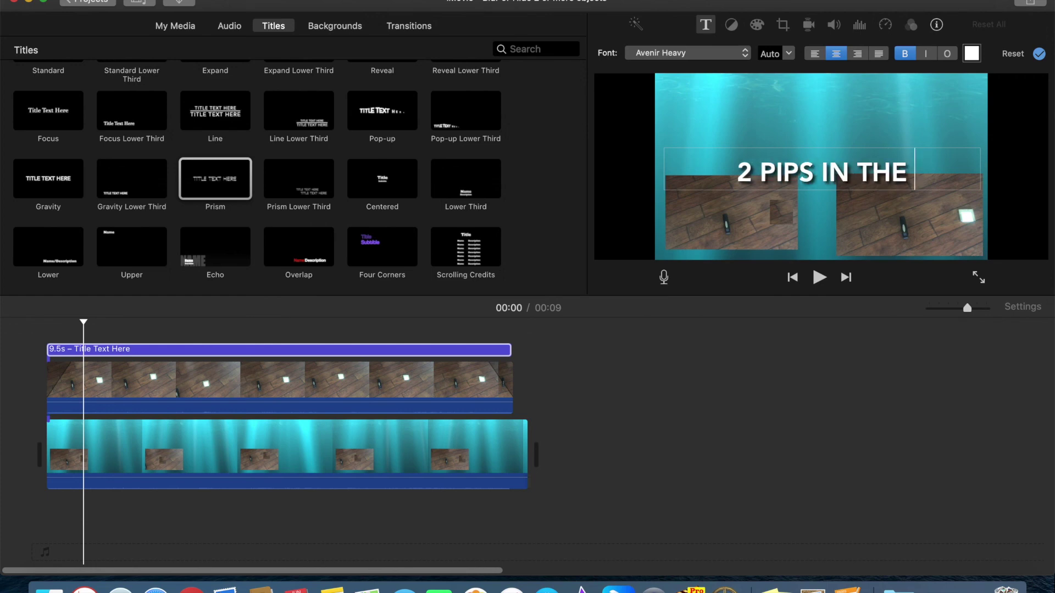
text(SAME CLIP)
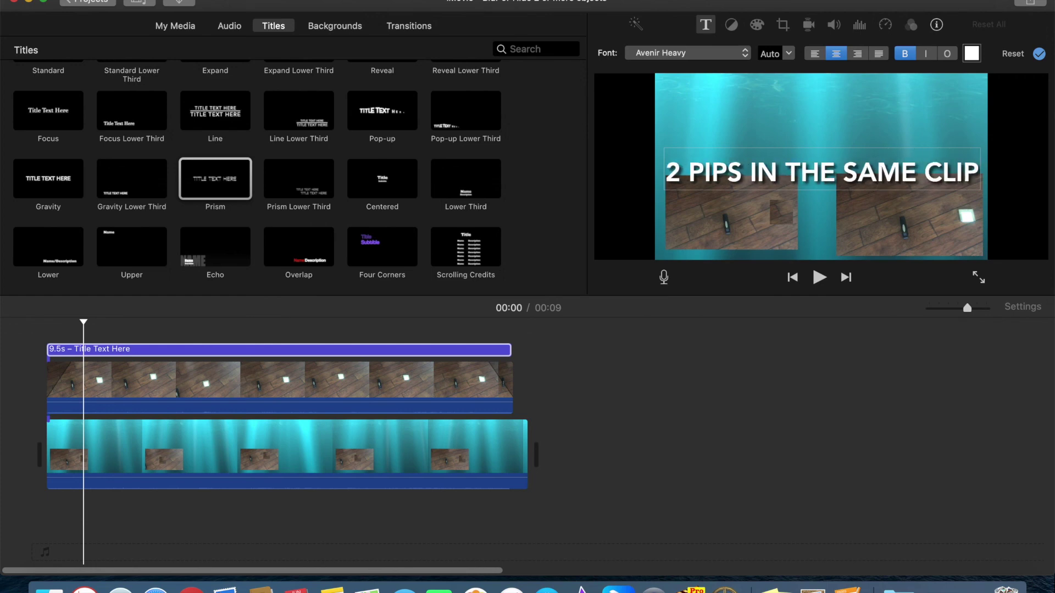
key(Escape)
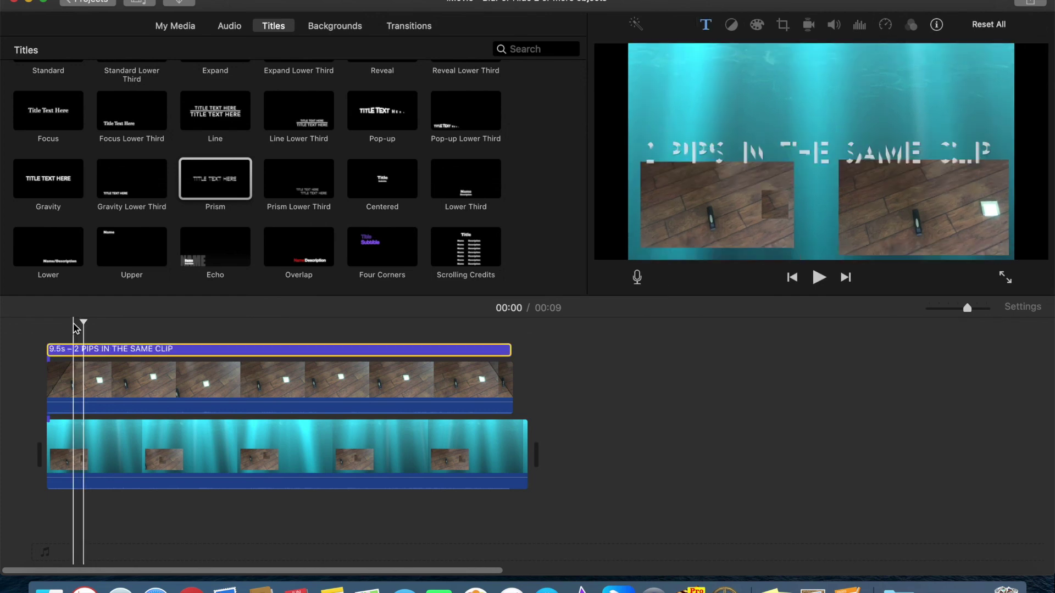